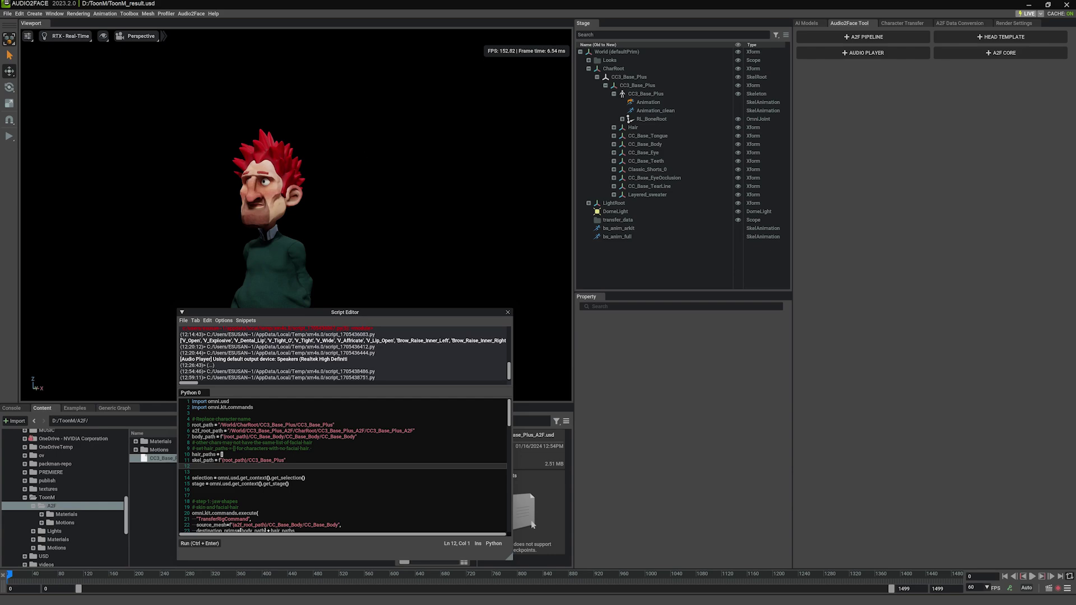
Close the Script Editor and open the claire_solved_arkit example scene.
key("alt+Tab")
left_click(507, 313)
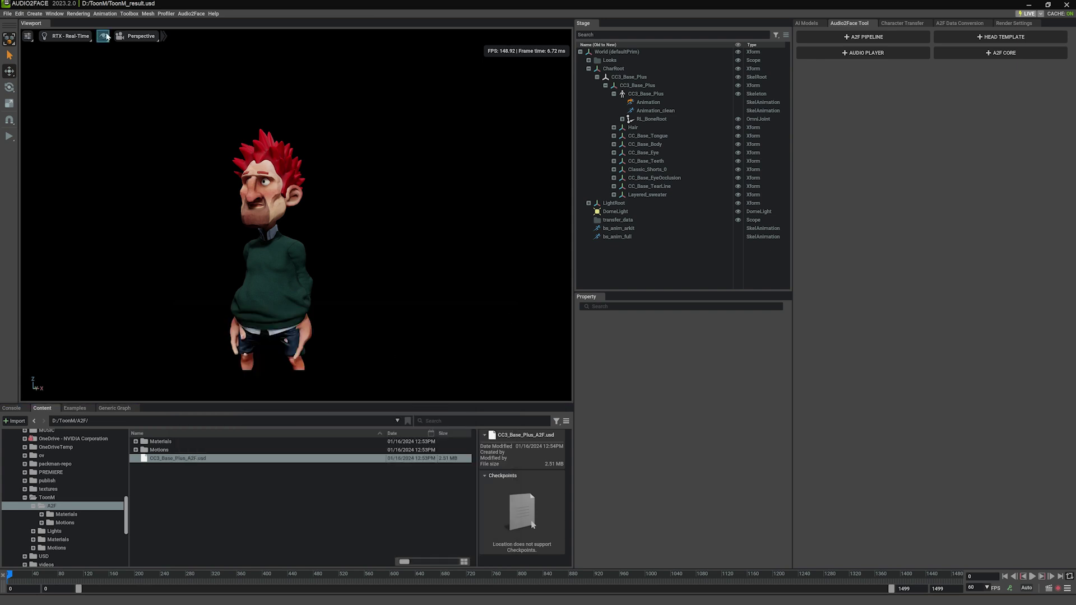
left_click(75, 408)
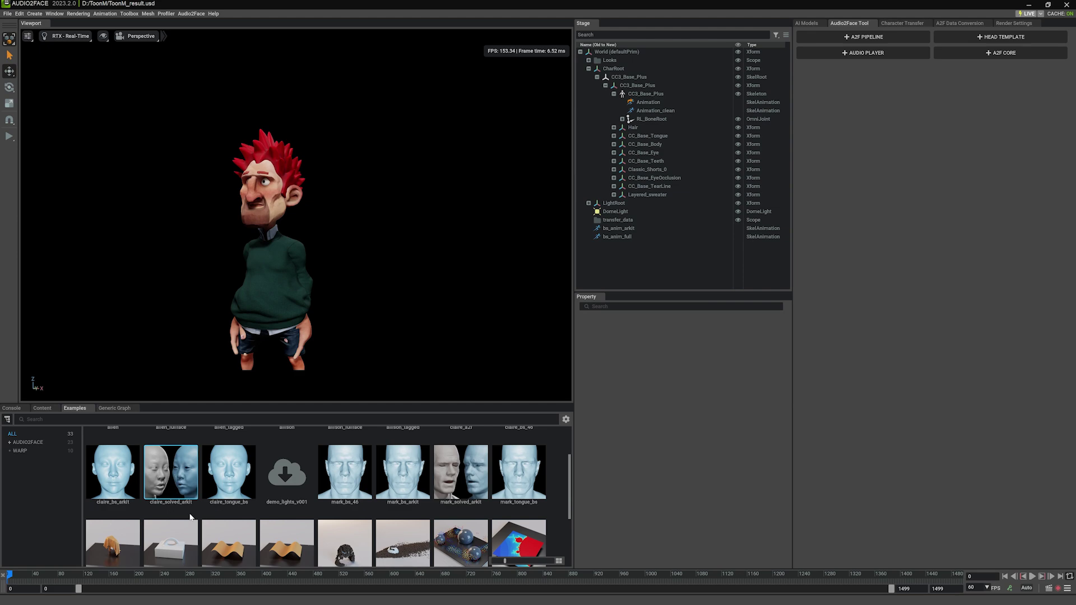
double_click(181, 478)
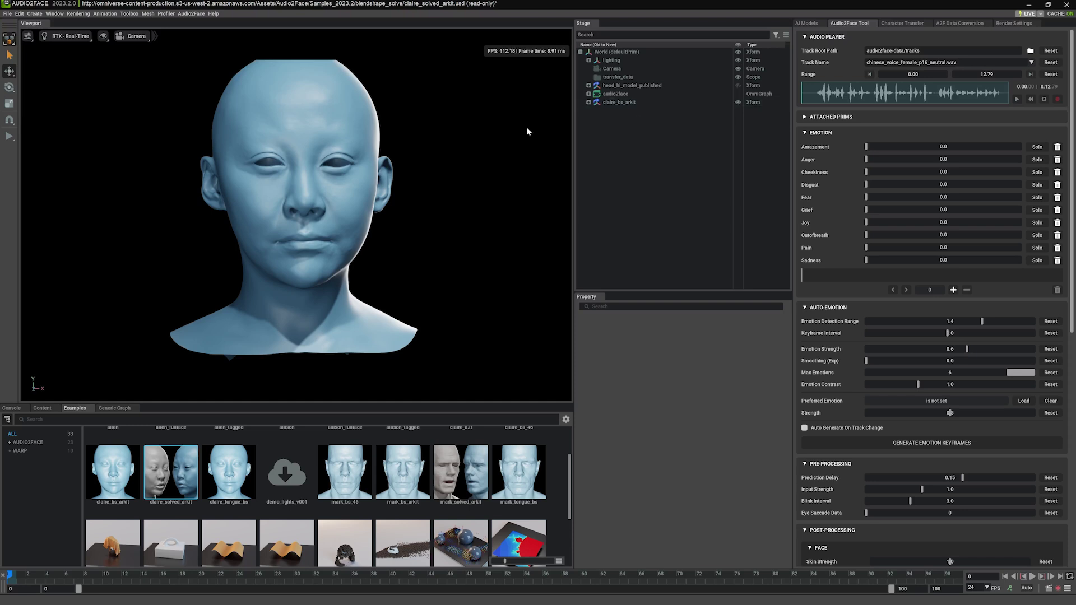
Preview the face animation at several points of the audio track and return the track to its start.
left_click(817, 95)
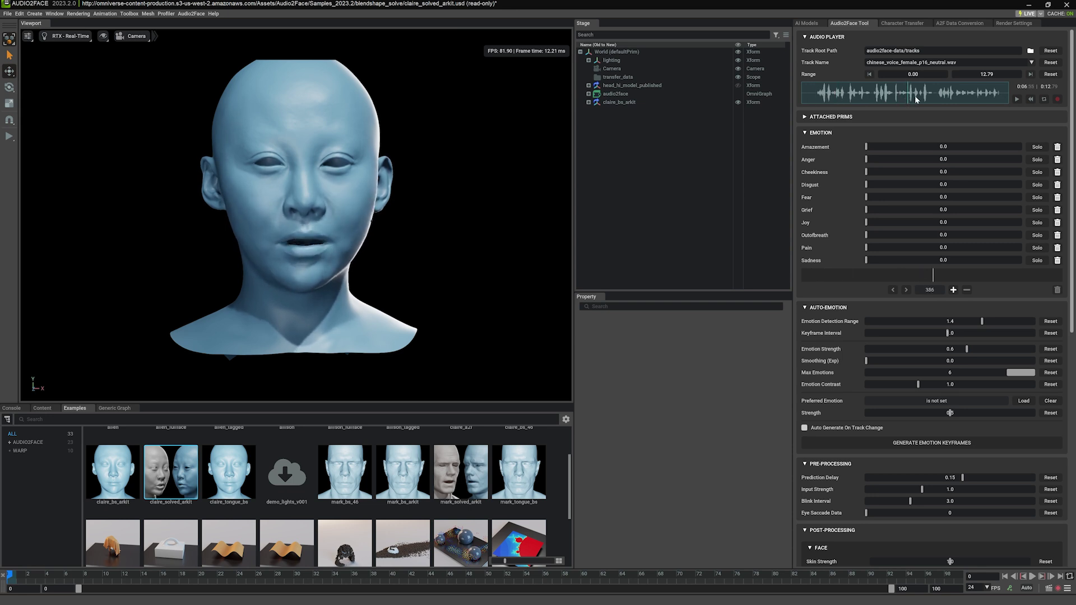
left_click(854, 100)
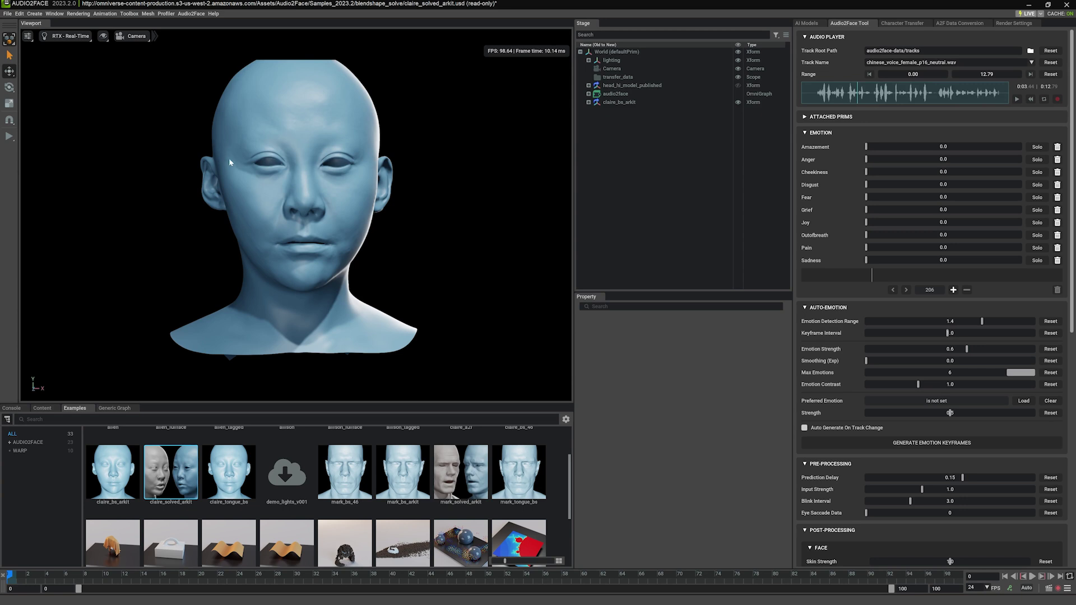
left_click(870, 74)
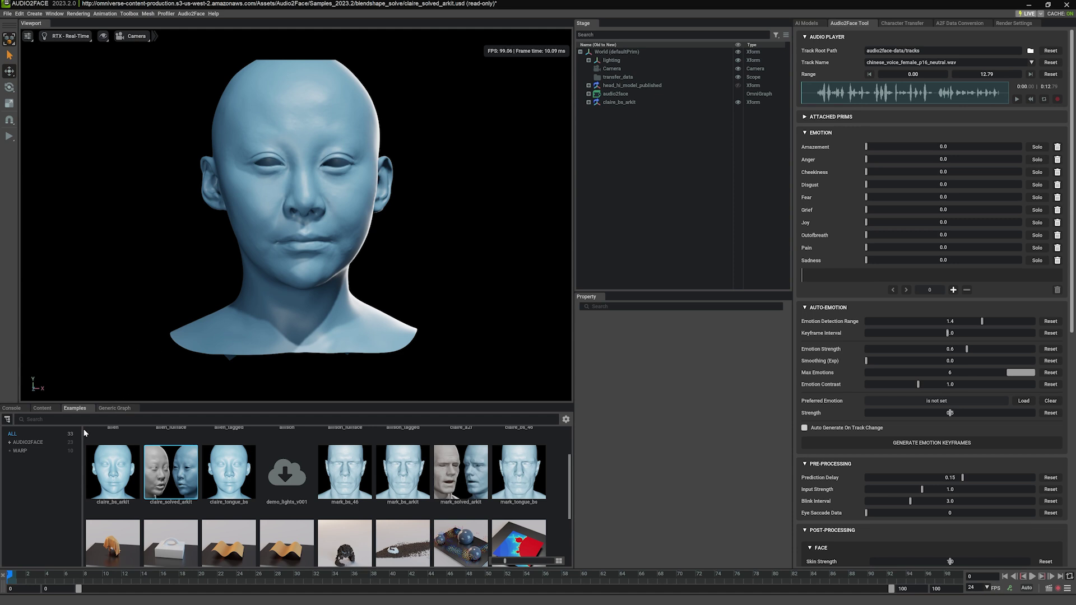
Add ToonM_result.usd from the D:/ToonM folder to the stage of the open scene.
left_click(43, 408)
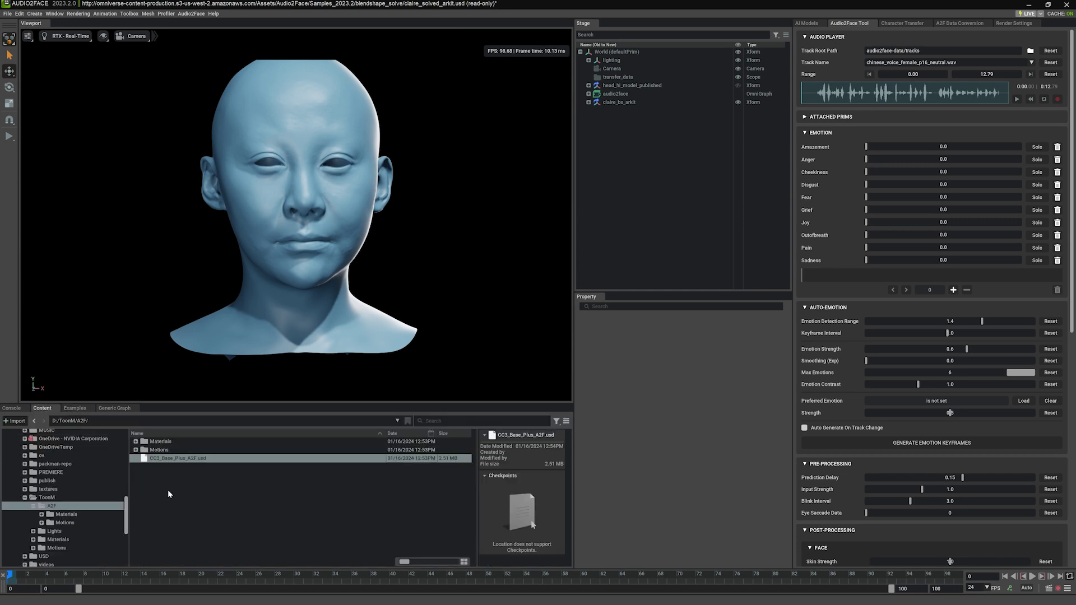
left_click(49, 498)
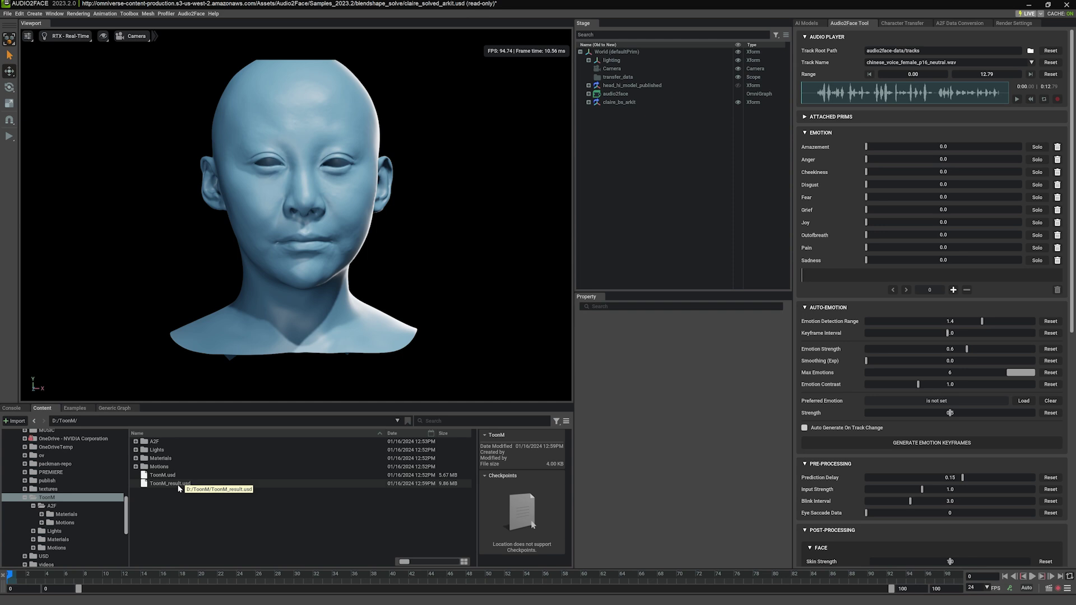
left_click_drag(173, 483, 655, 258)
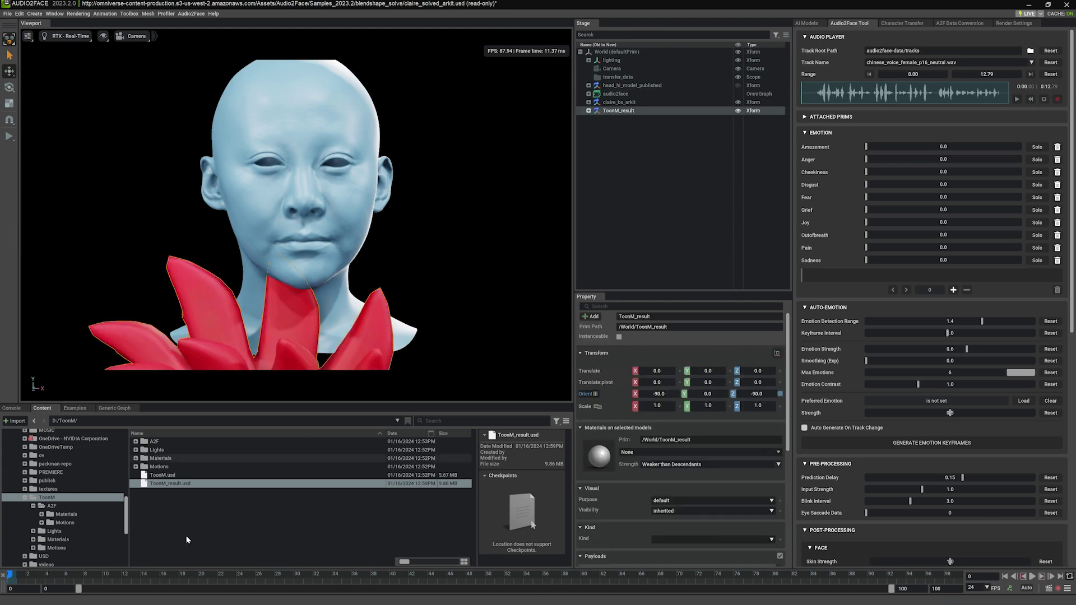
left_click(216, 487)
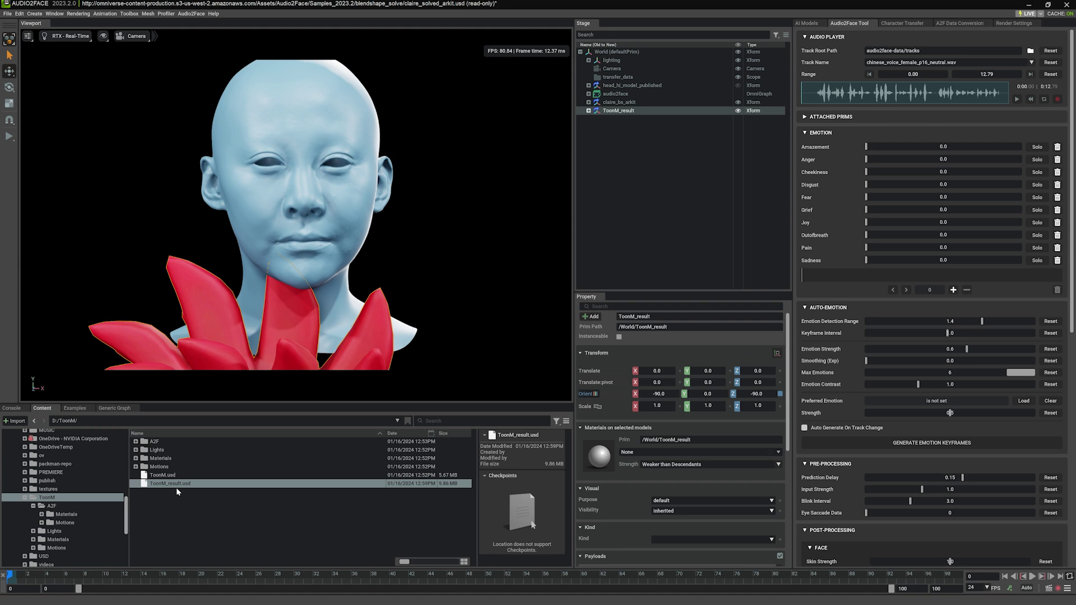
scroll(421, 252, "down", 3)
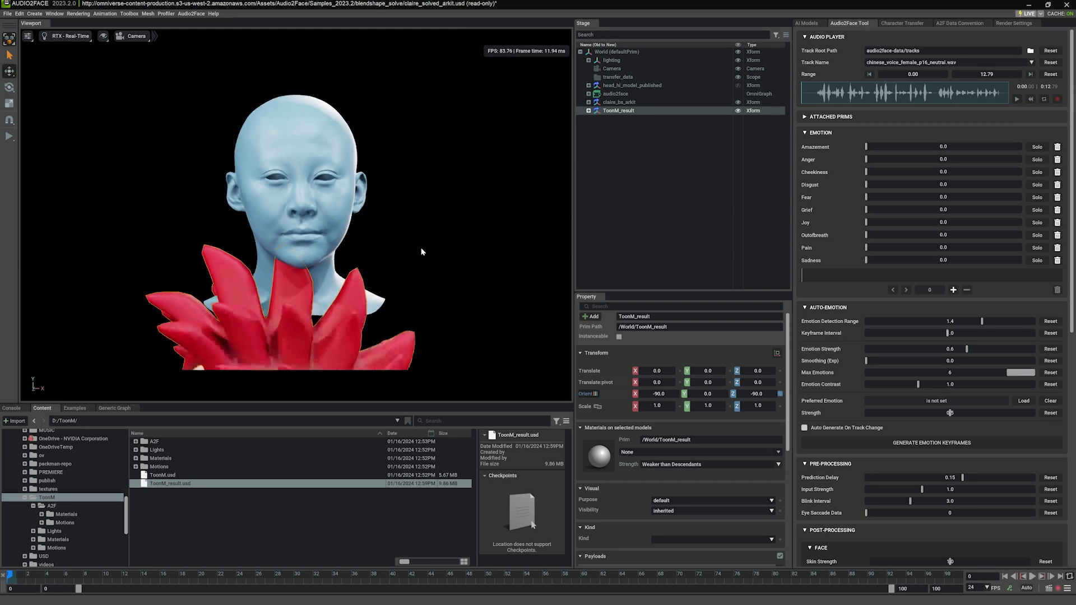
scroll(421, 251, "down", 5)
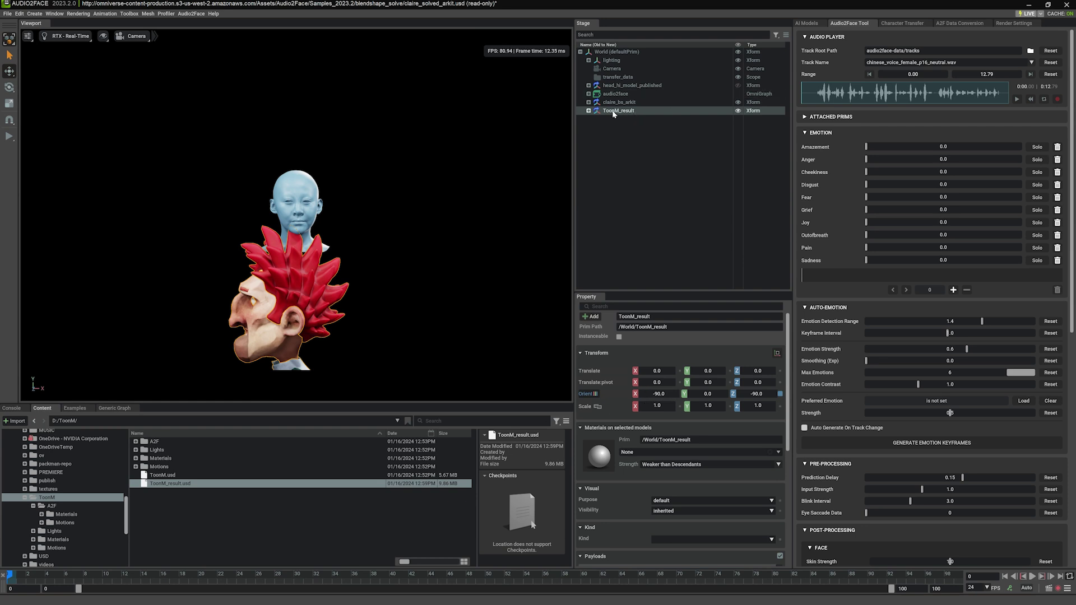
Set the Z orientation of ToonM_result to 0 and clear the selection.
double_click(751, 394)
type("0")
key("Return")
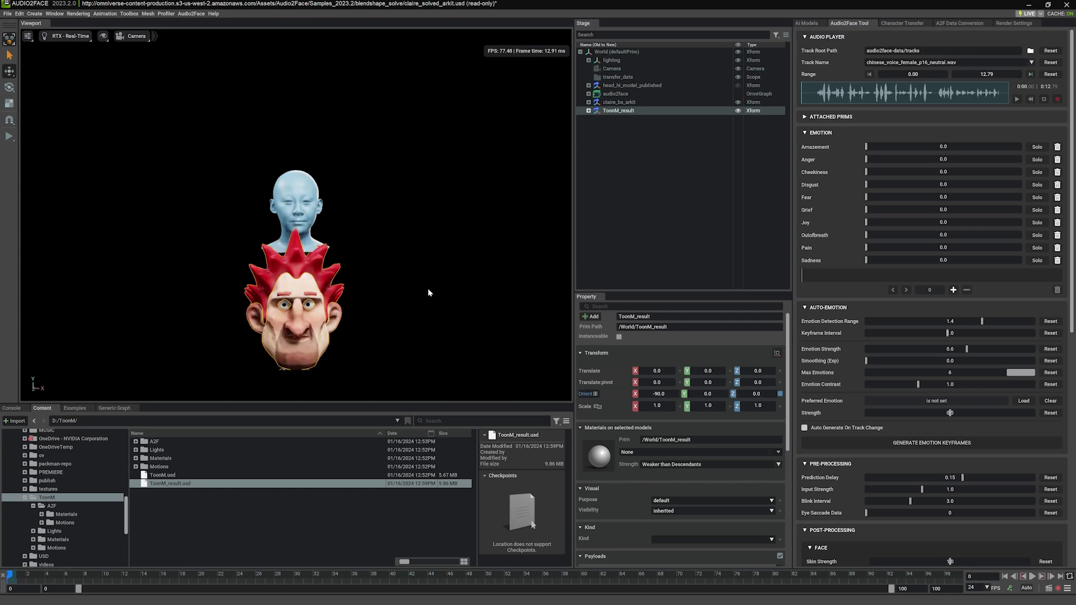
left_click(445, 328)
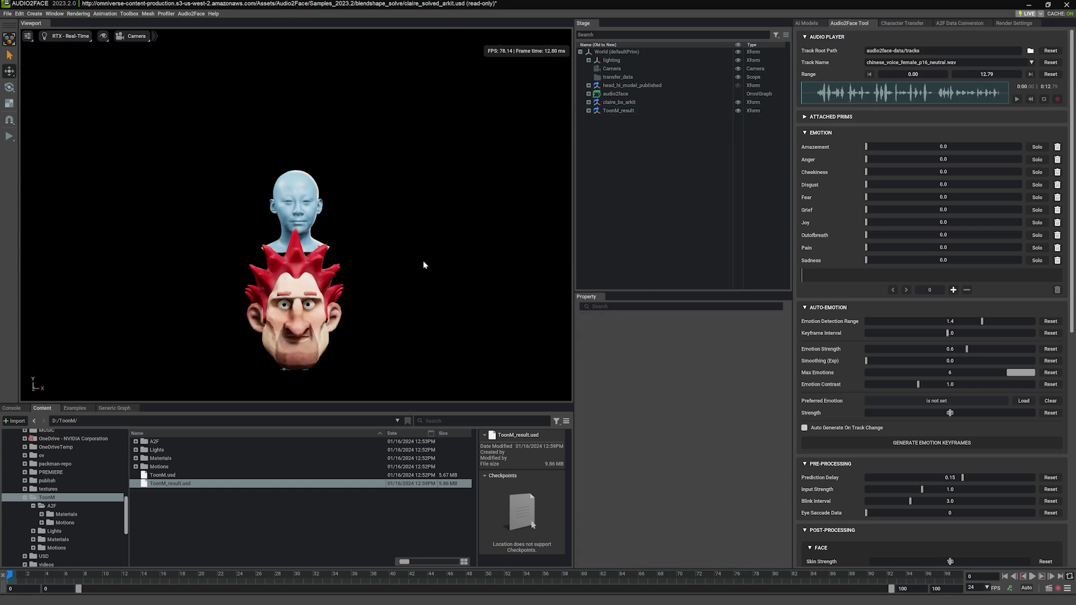
Hide the claire_bs_arkit head and frame the toon character's head and upper body in the viewport.
left_click(306, 185)
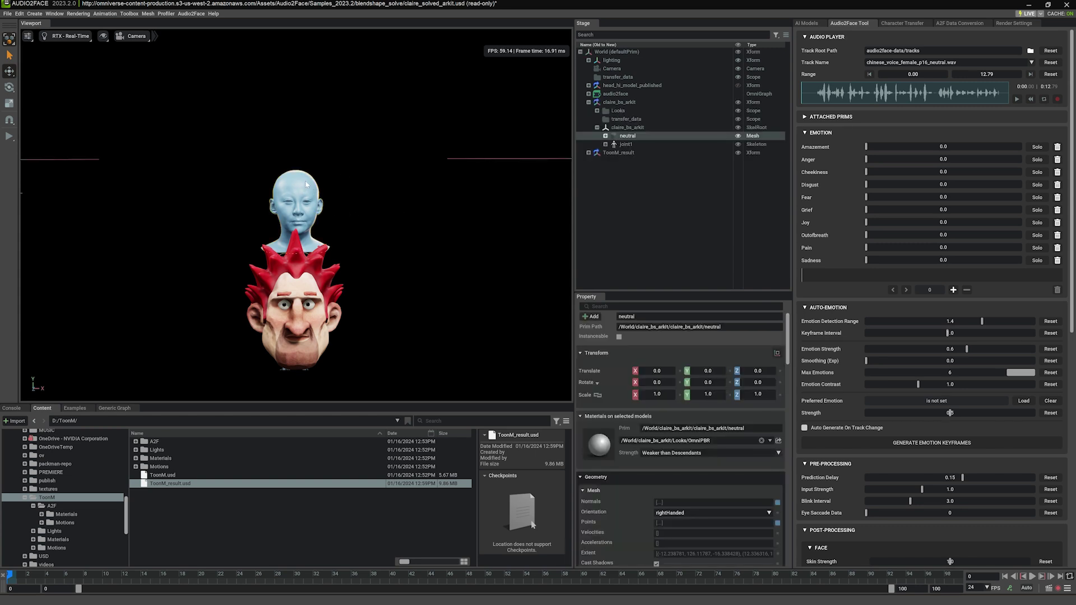
left_click(738, 102)
left_click(433, 299)
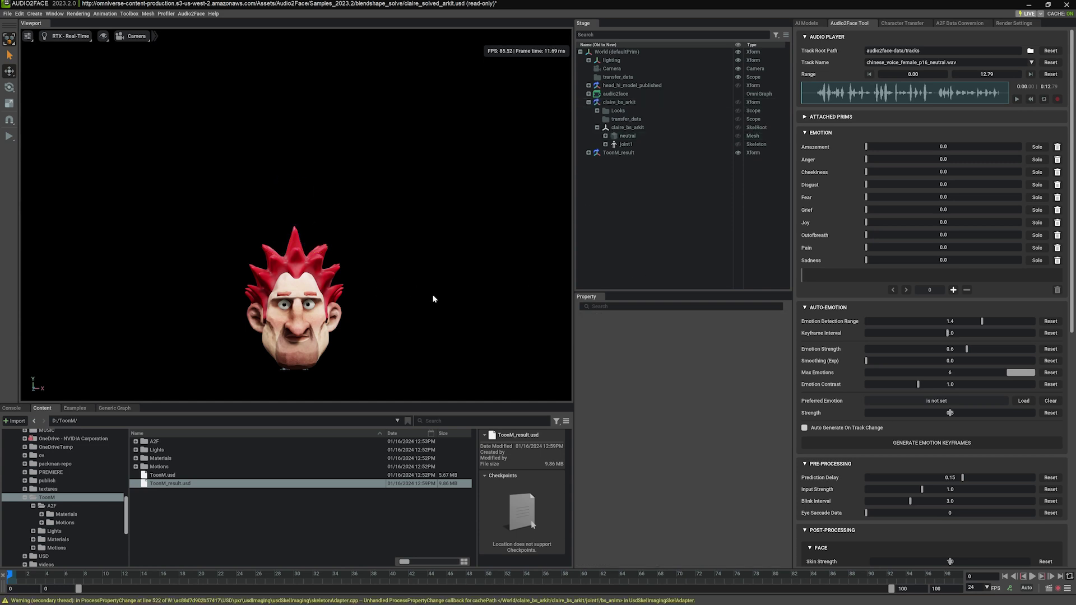
middle_click_drag(362, 323, 361, 176)
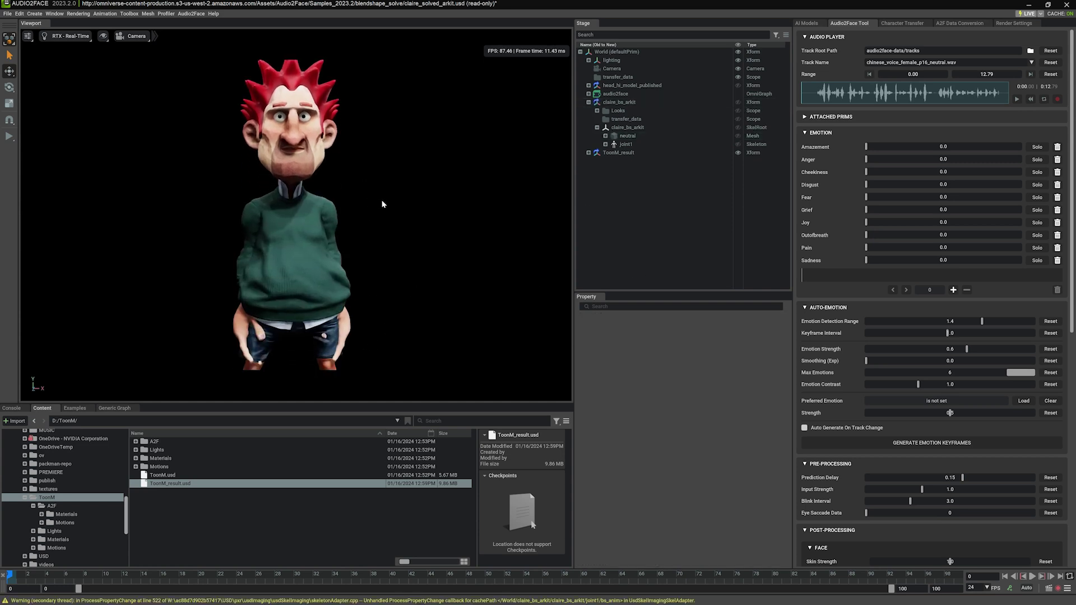
middle_click_drag(395, 233, 398, 245)
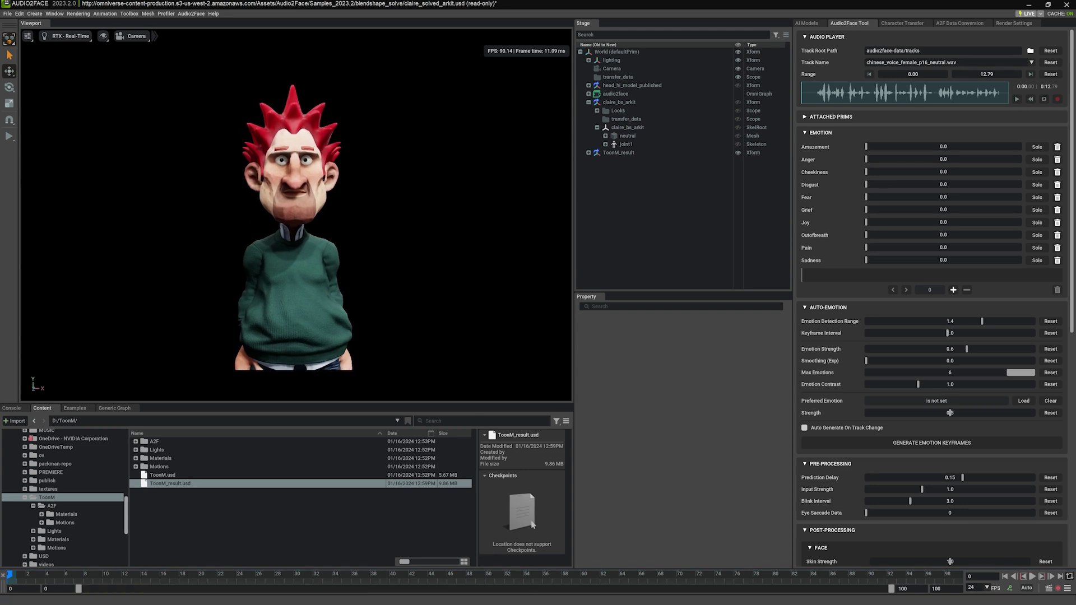
Play the character's body animation briefly and return the timeline to frame 0.
left_click(1033, 577)
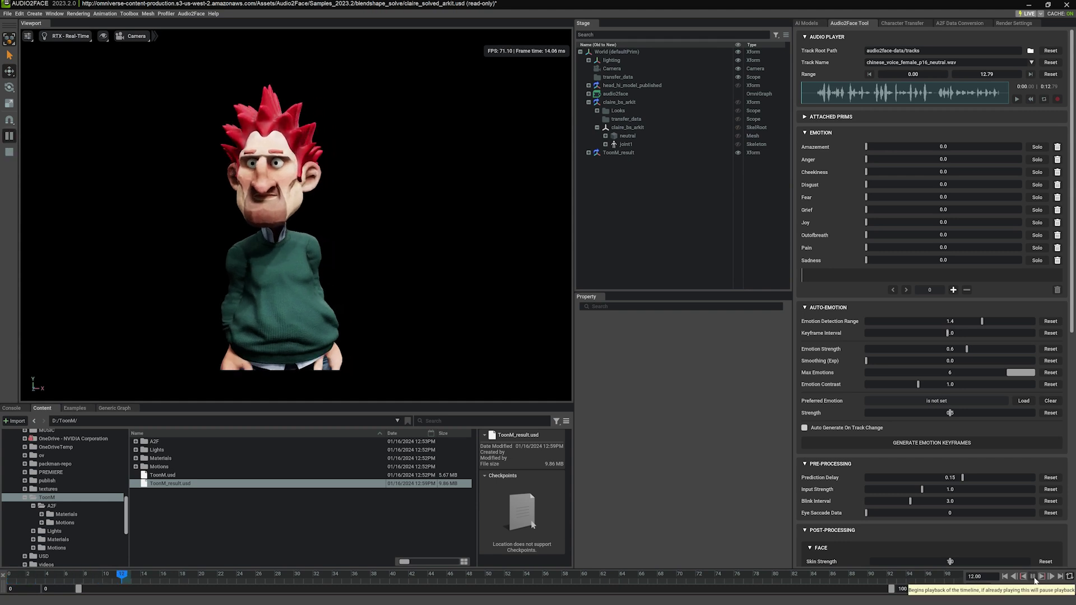
left_click(1032, 576)
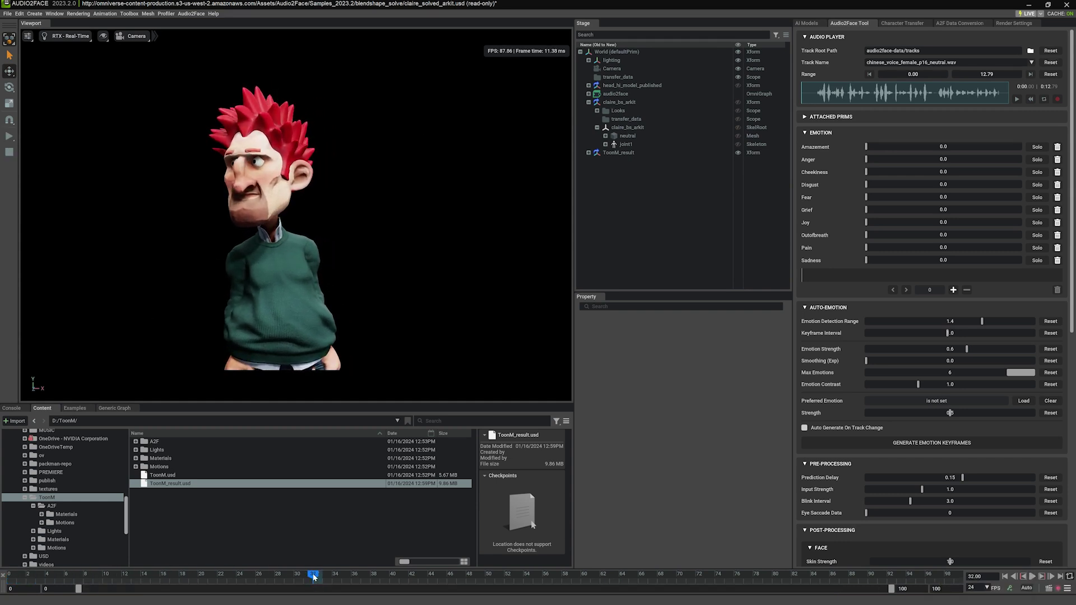
left_click_drag(314, 575, 10, 575)
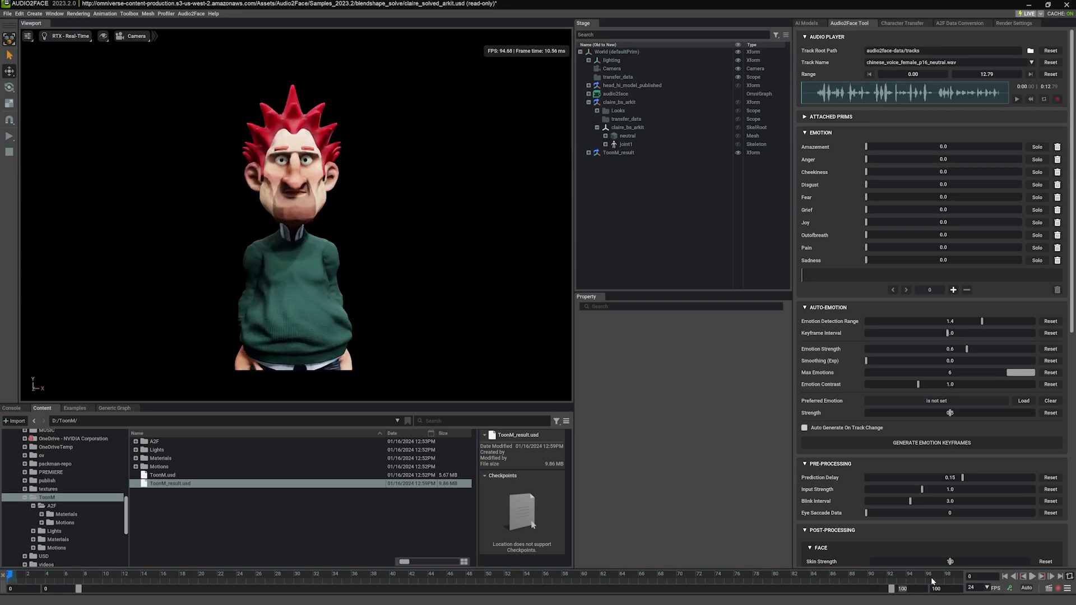
Set the timeline's end frame to 700 and scrub through the extended body animation.
type("700")
key("Return")
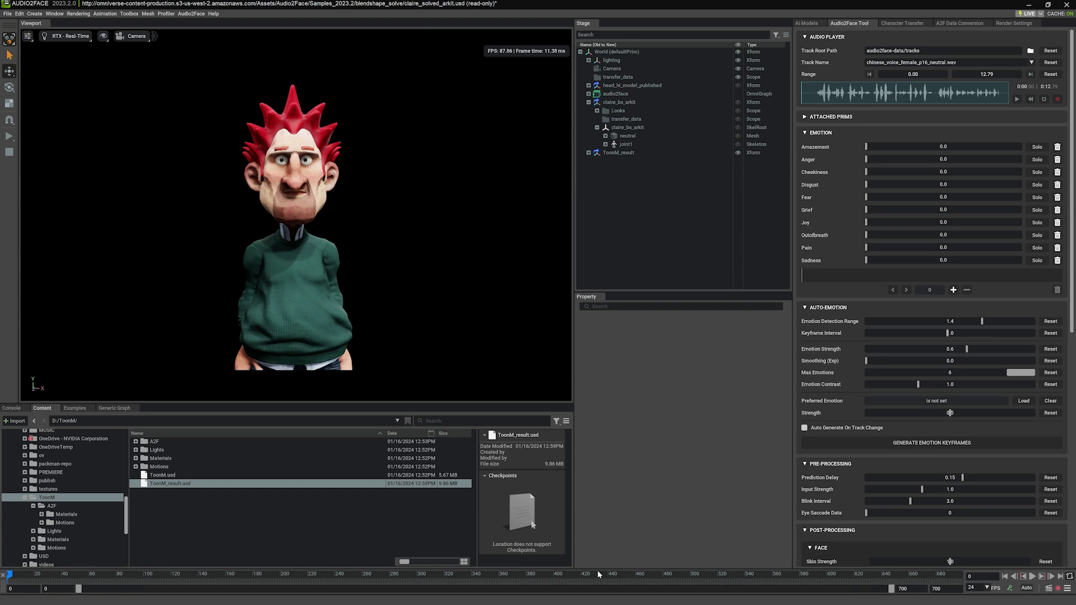
left_click_drag(598, 574, 729, 575)
left_click_drag(502, 576, 302, 600)
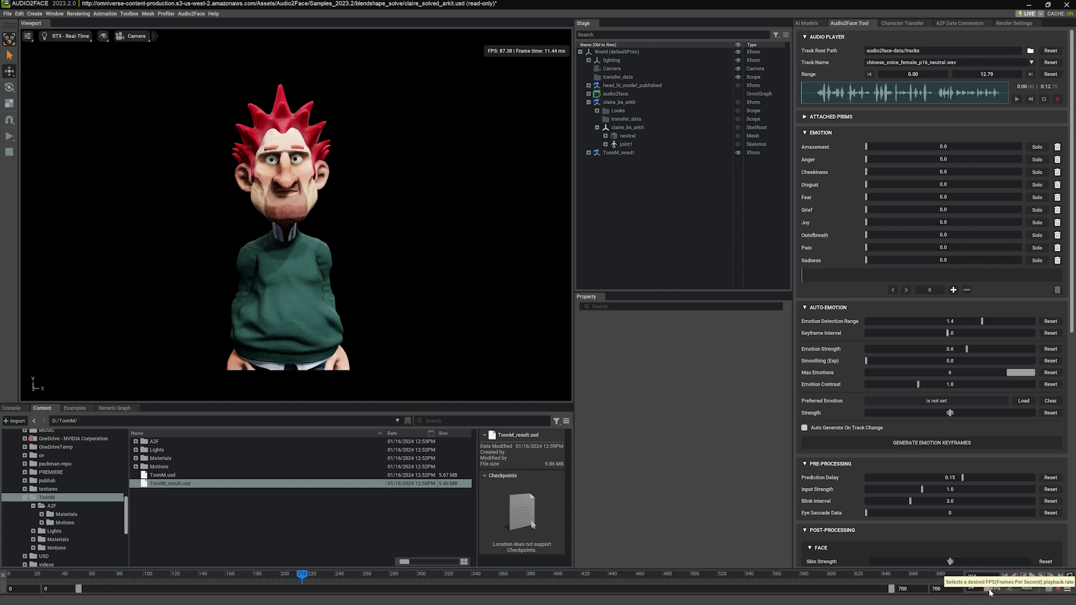
Set the playback rate to 60 FPS, return to frame 0 and limit the playback range's end to frame 500.
left_click(988, 588)
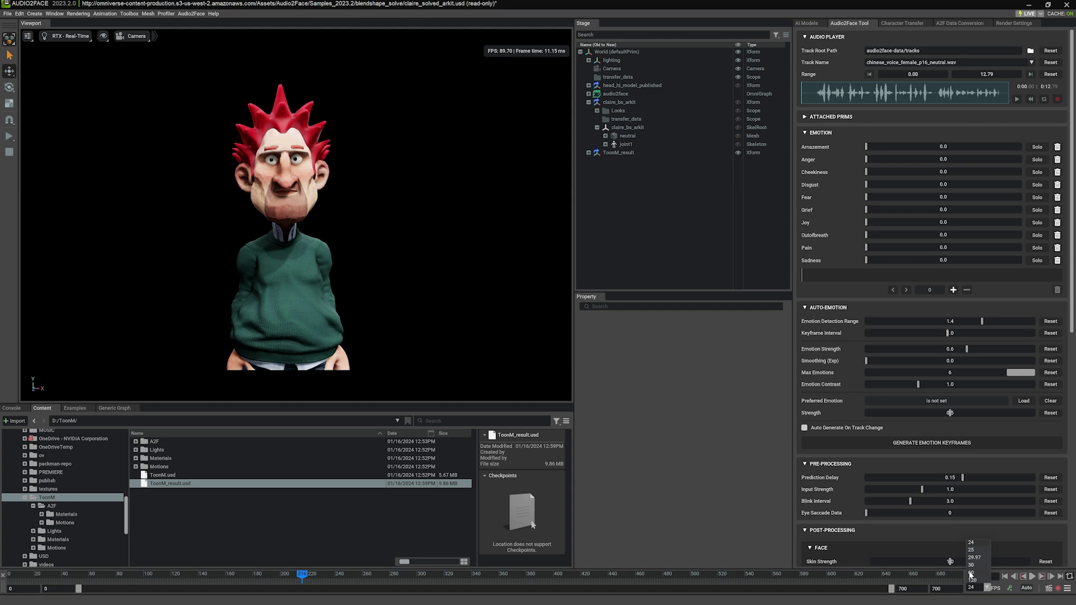
left_click(978, 572)
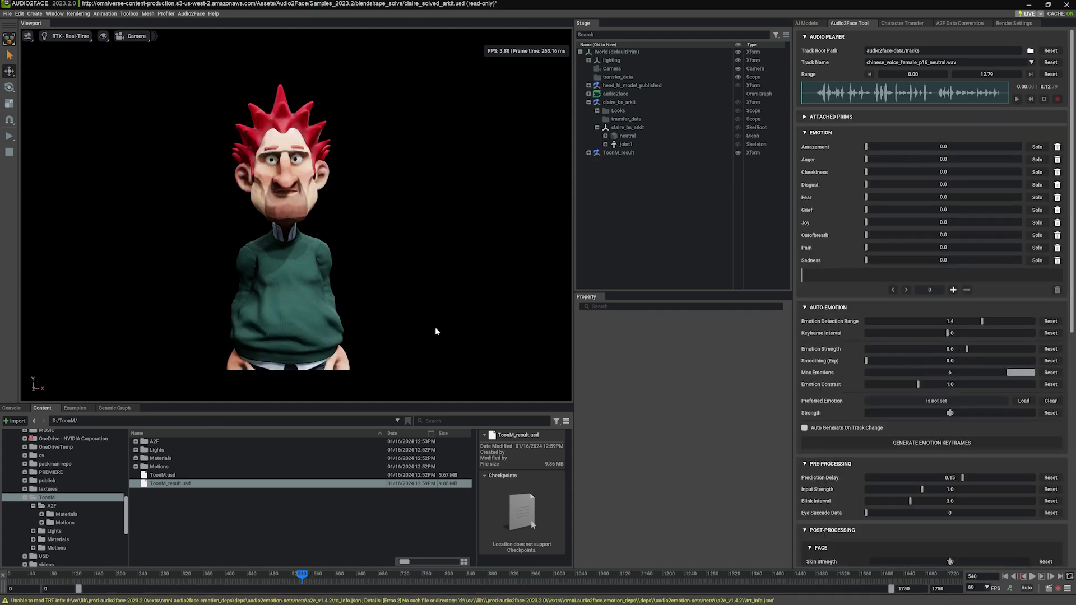
left_click_drag(303, 575, 9, 586)
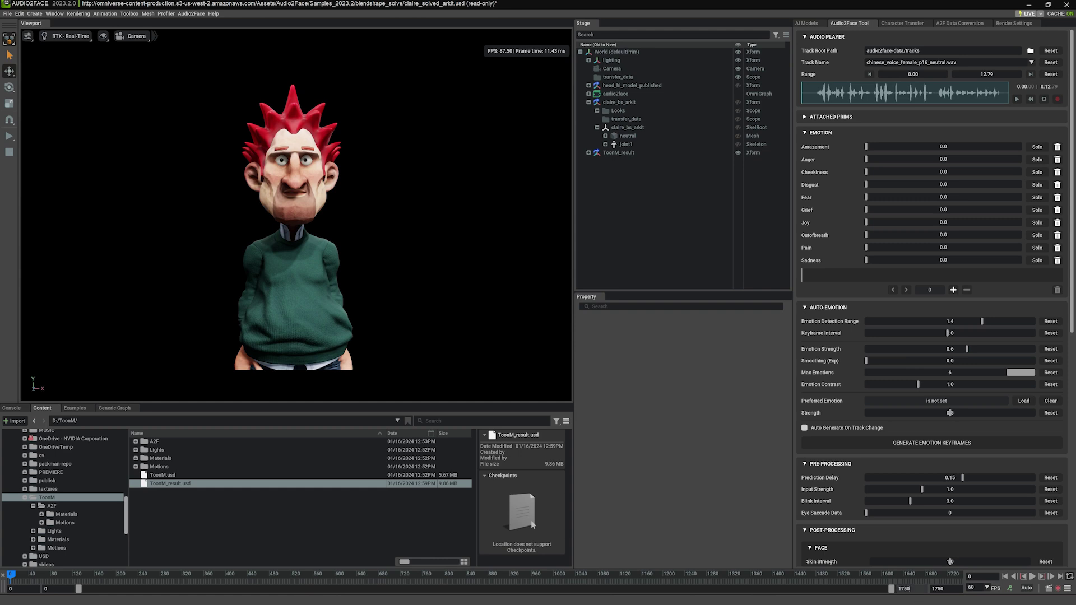
key("ctrl+a")
type("500")
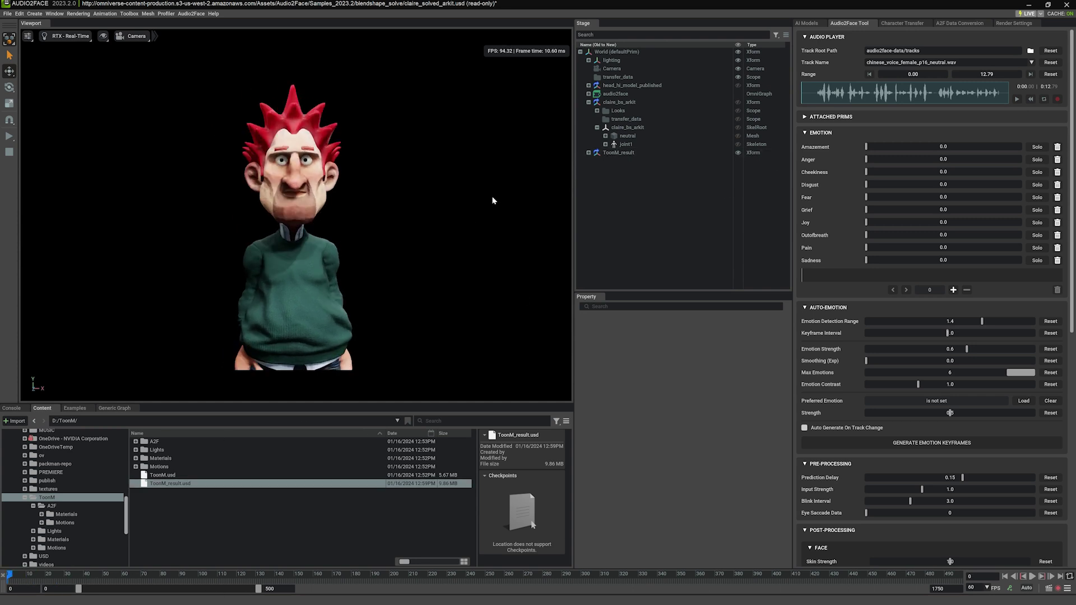
Open the audio2face graph and enlarge the graph area to show its nodes.
left_click(617, 94)
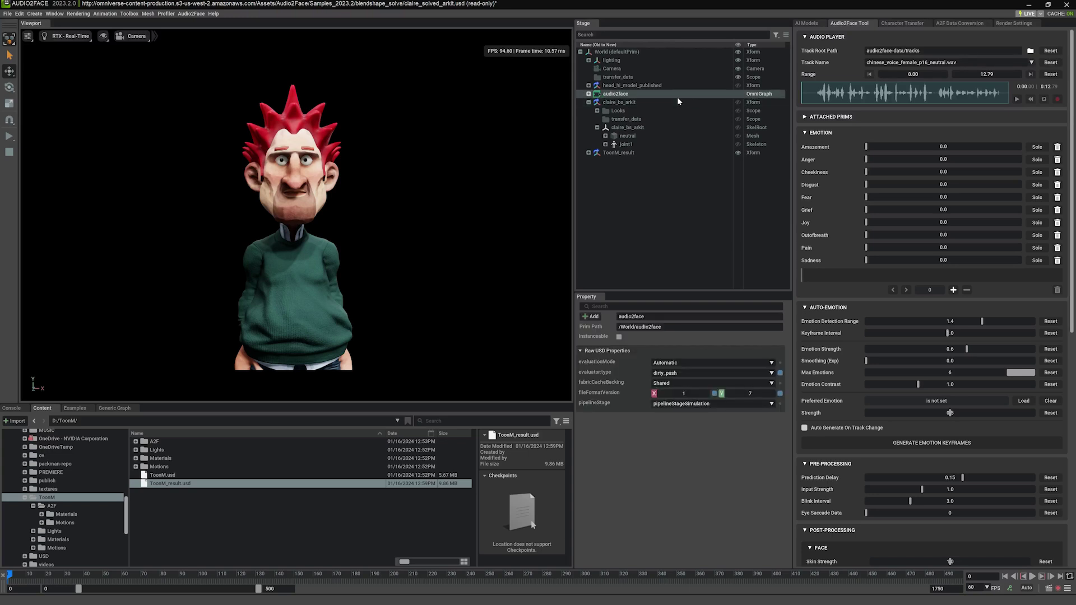
right_click(623, 95)
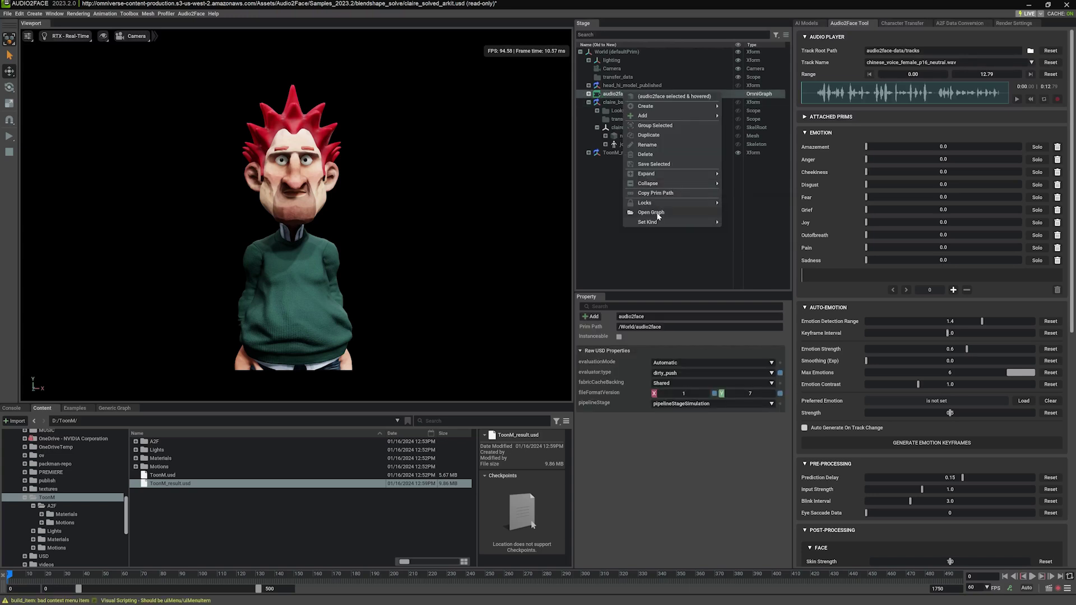
left_click(650, 213)
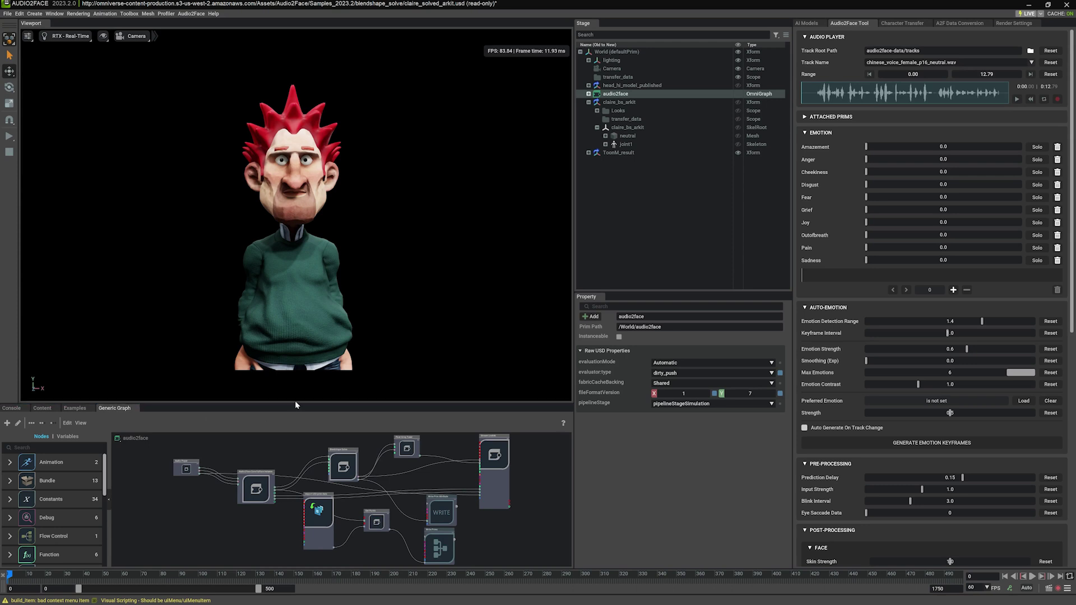
left_click_drag(294, 403, 306, 174)
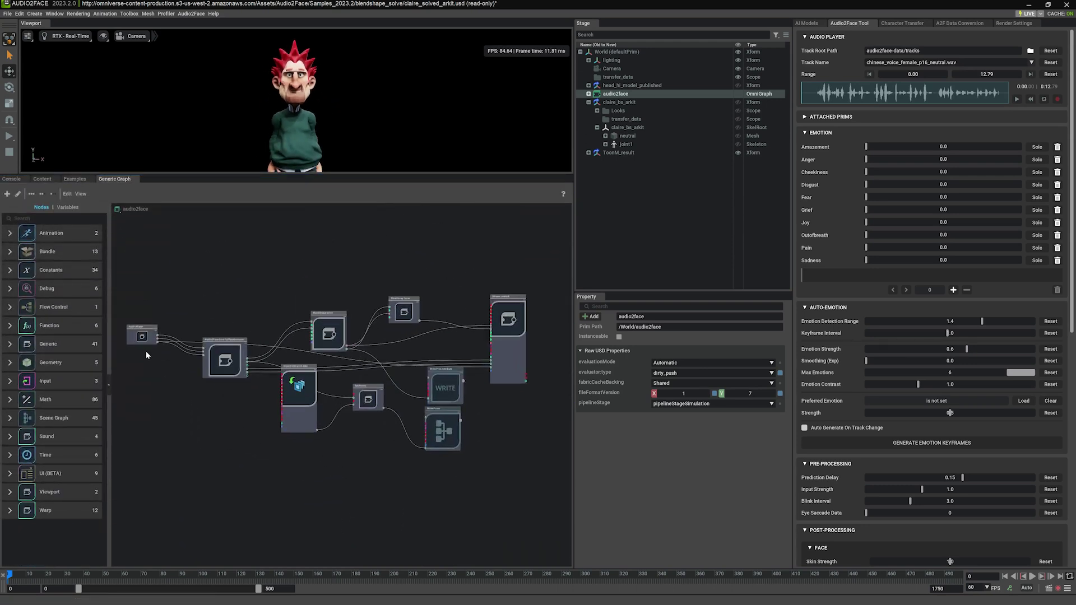
scroll(364, 359, "down", 2)
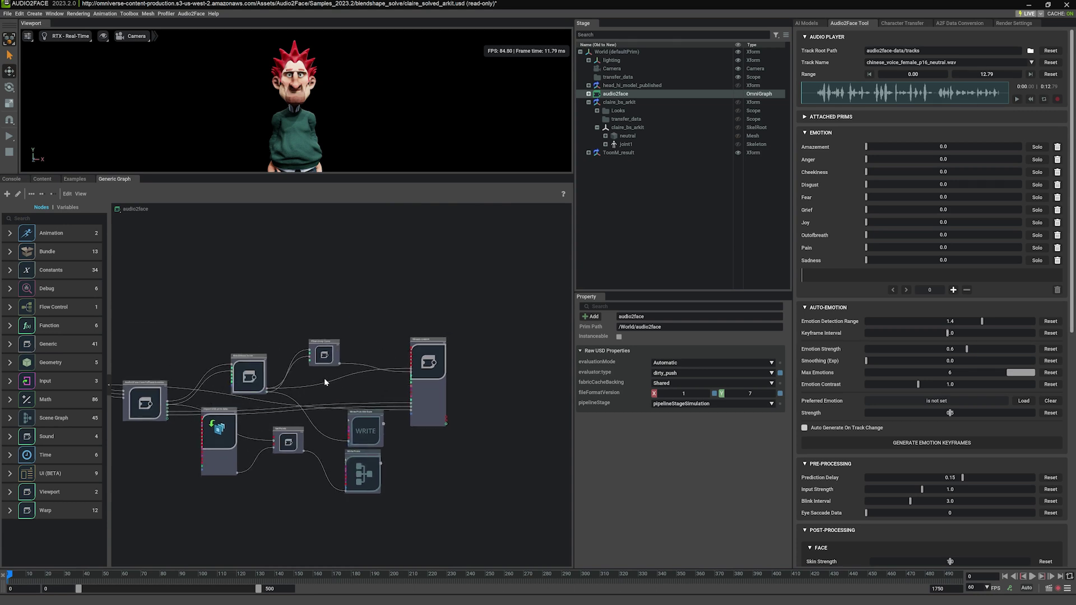
scroll(321, 377, "up", 4)
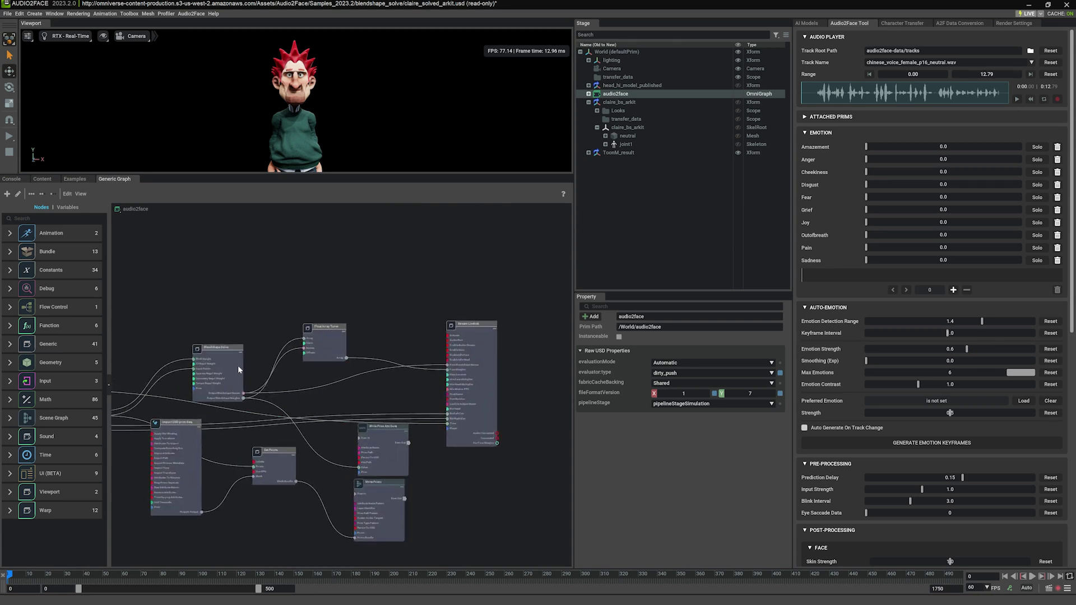
Inspect the properties of the BlendshapeWeightsTuner and StreamLivelink nodes in the audio2face graph.
left_click(328, 346)
left_click_drag(320, 348, 311, 355)
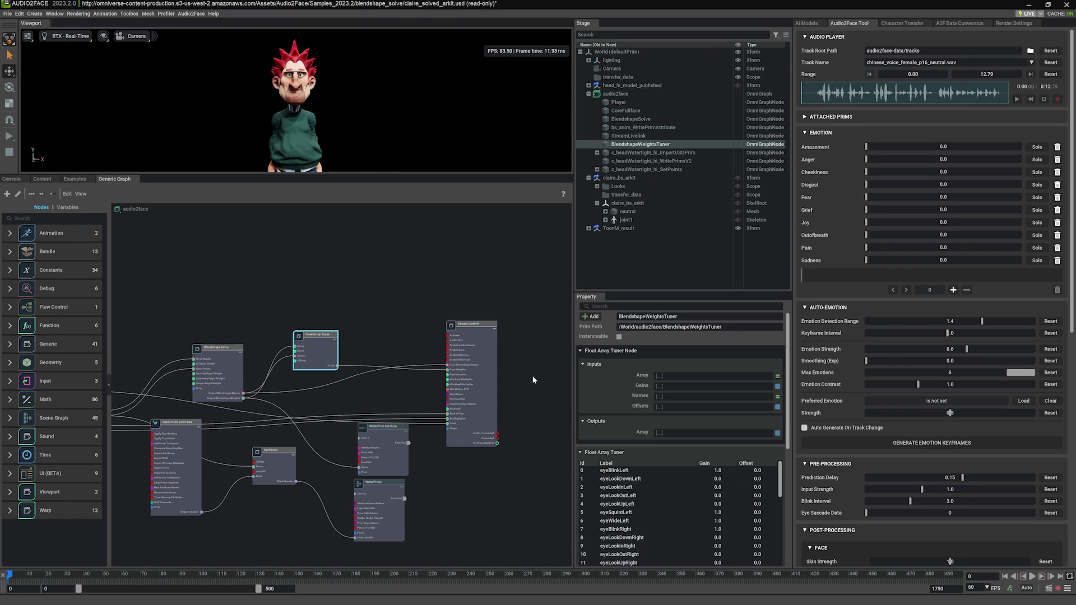
left_click(490, 392)
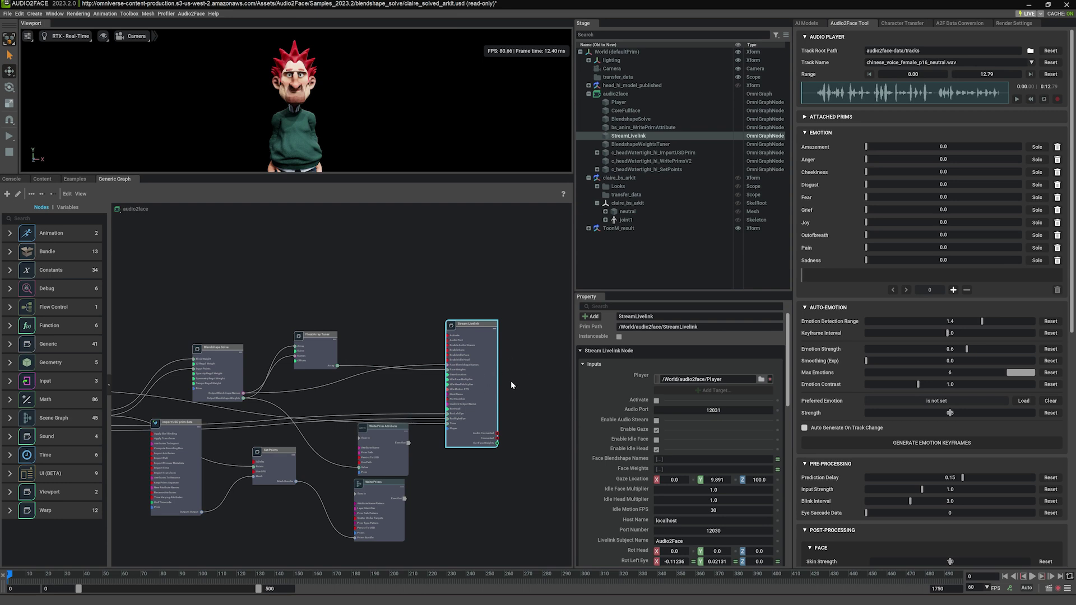
left_click(403, 274)
middle_click_drag(399, 290, 404, 381)
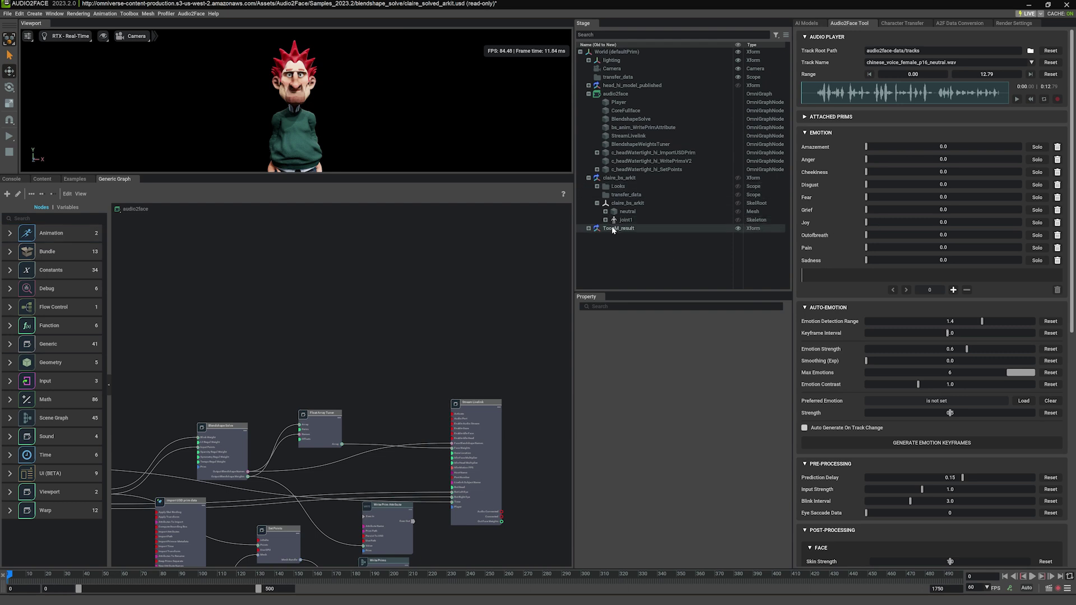
left_click(53, 218)
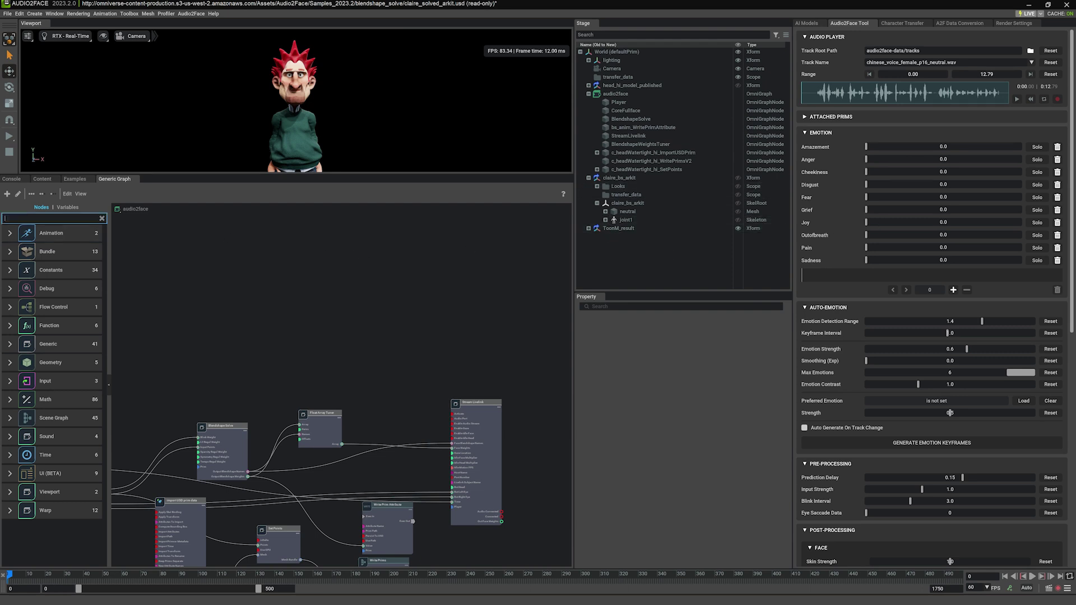
type("get")
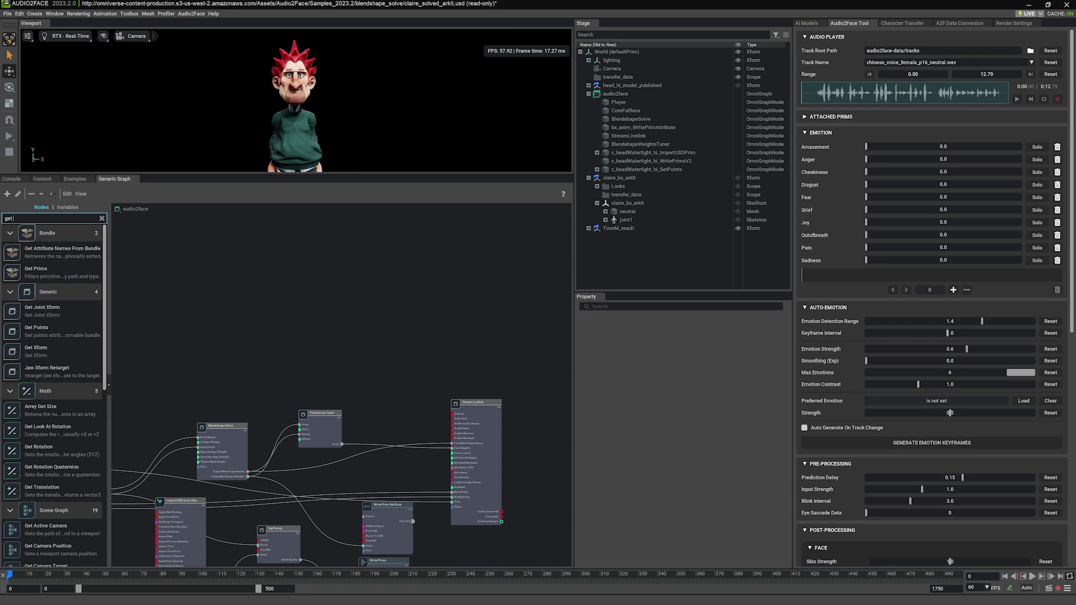
type(" attr")
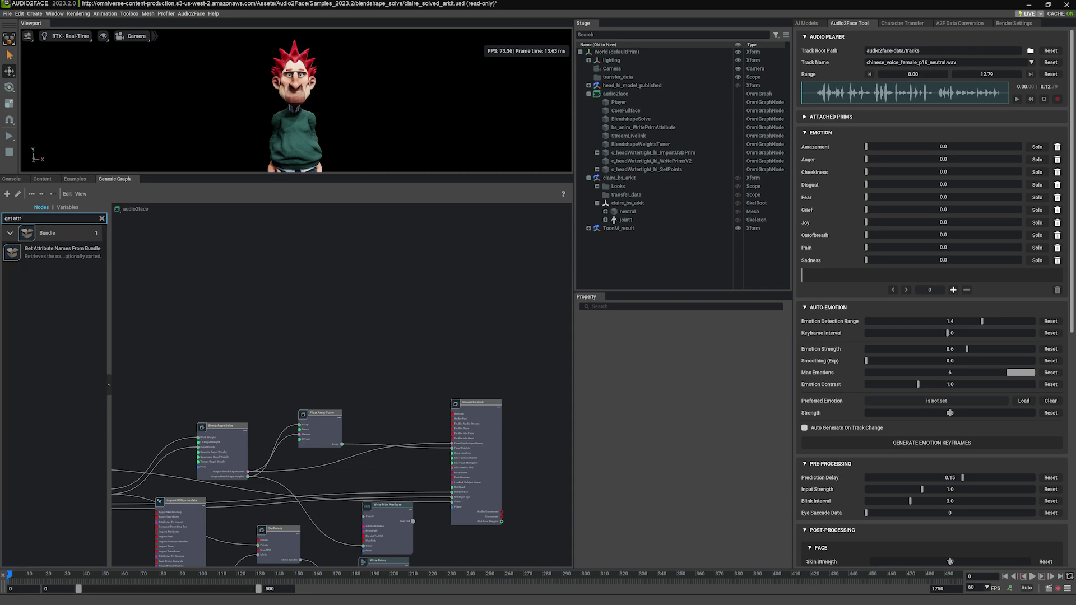
key("BackSpace")
key("BackSpace")
key("BackSpace")
key("BackSpace")
key("BackSpace")
key("BackSpace")
key("BackSpace")
key("BackSpace")
Find the Read Prim Attributes node in the node library and add it to the empty area above the existing graph nodes.
type("r")
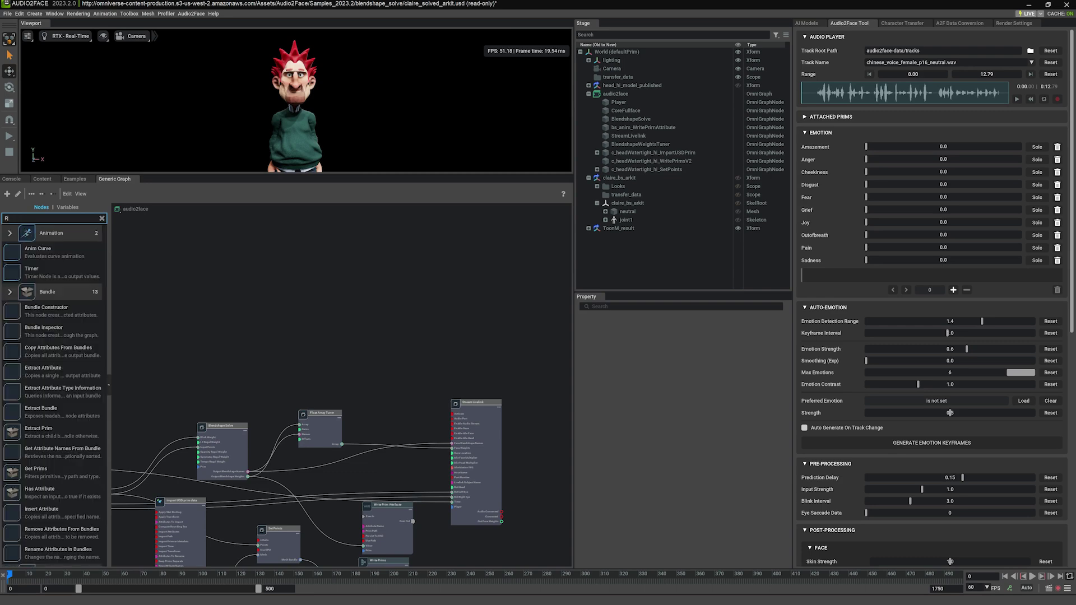
type("ead Prim")
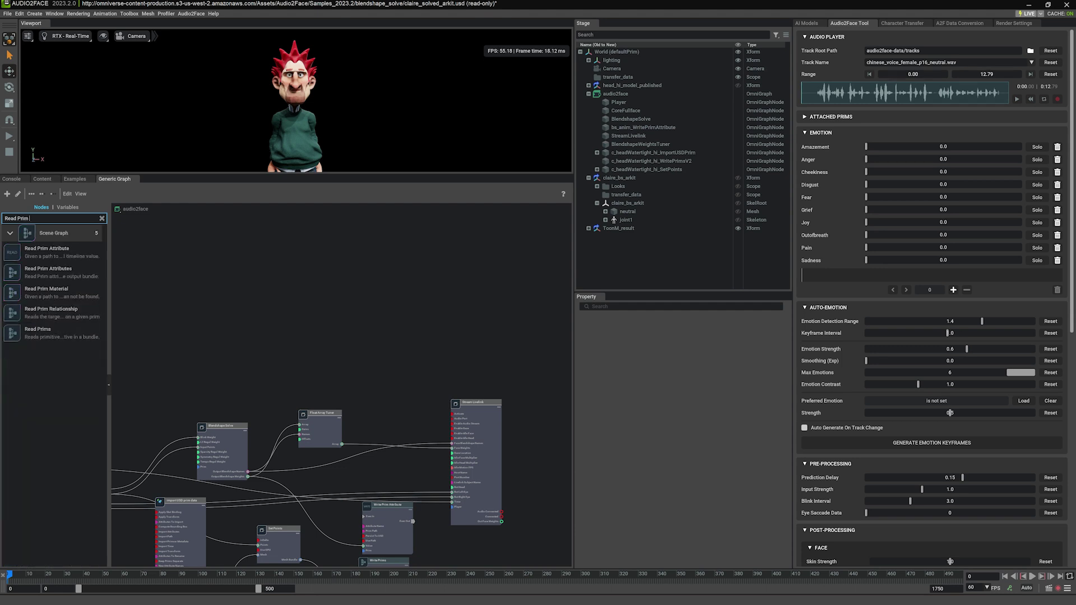
left_click(68, 256)
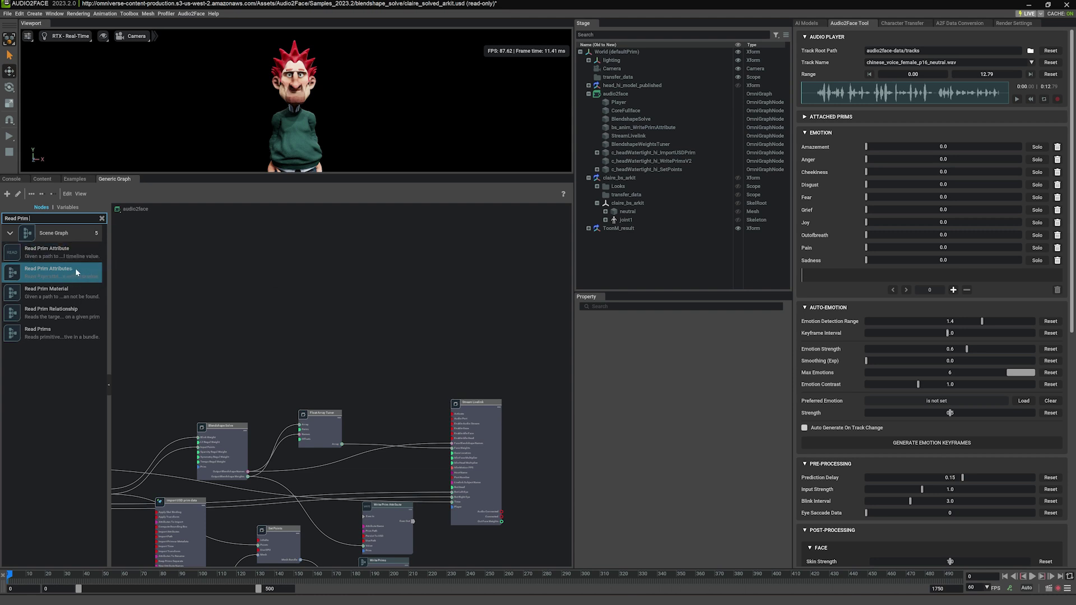
left_click(69, 273)
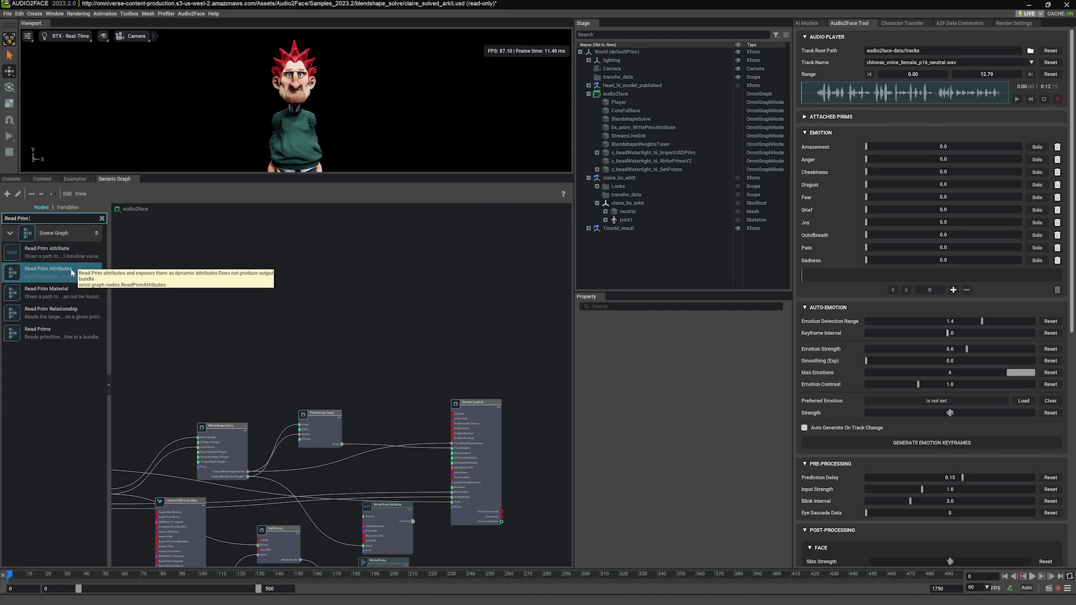
left_click_drag(71, 270, 269, 313)
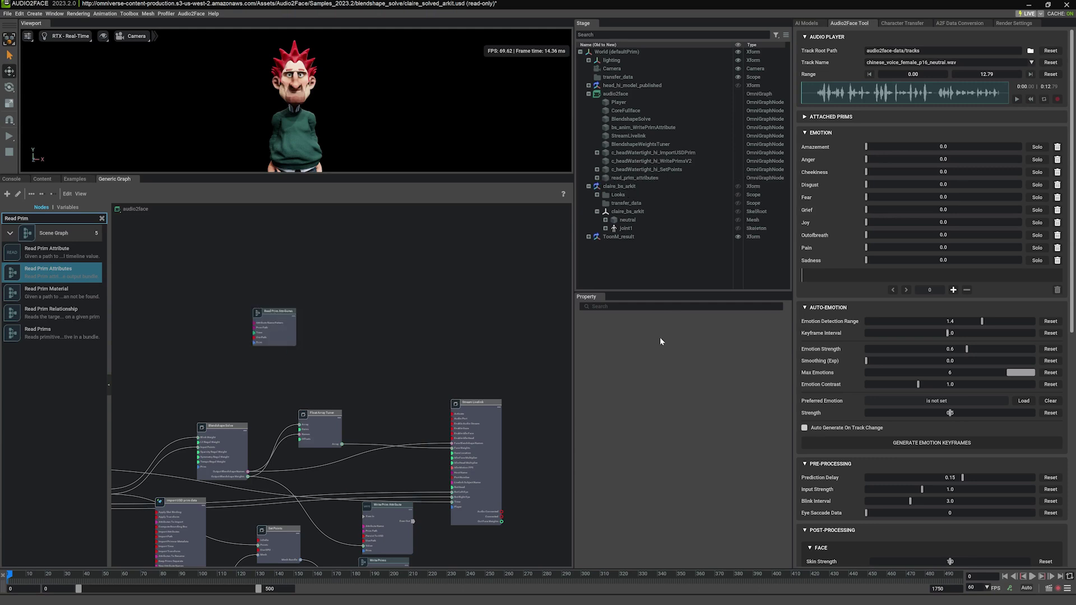
Set the Read Prim Attributes node's target prim to bs_anim_full under ToonM_result and shift the node slightly up and left.
left_click(274, 326)
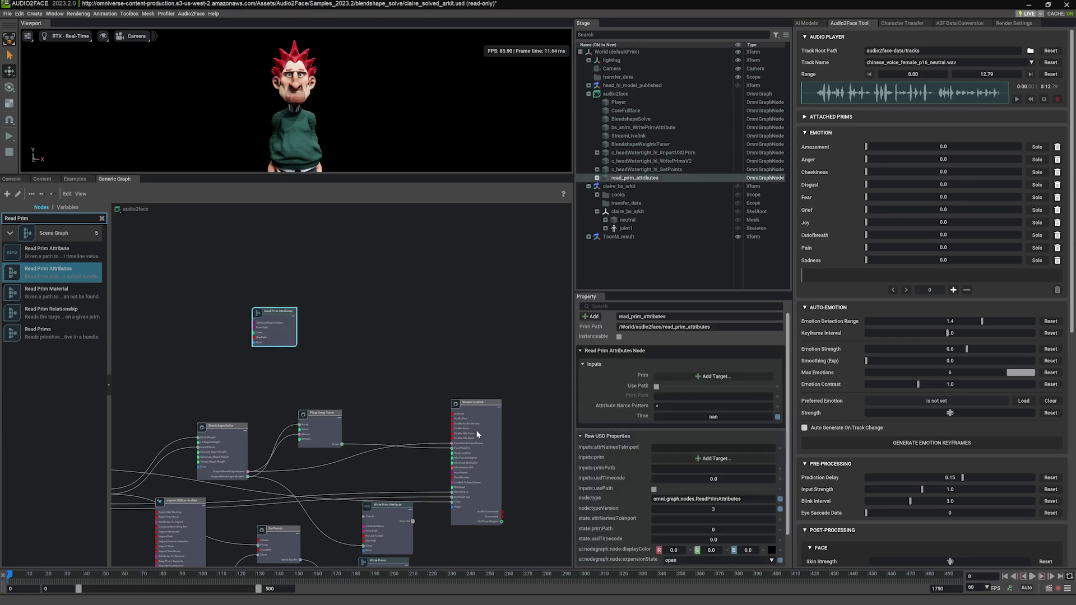
left_click(714, 376)
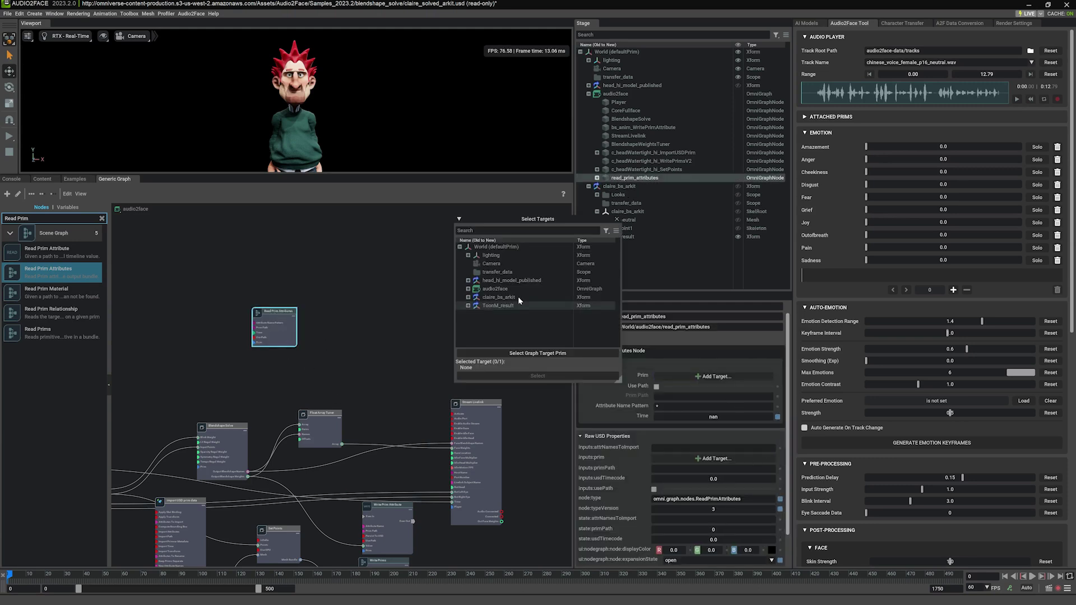
left_click(468, 306)
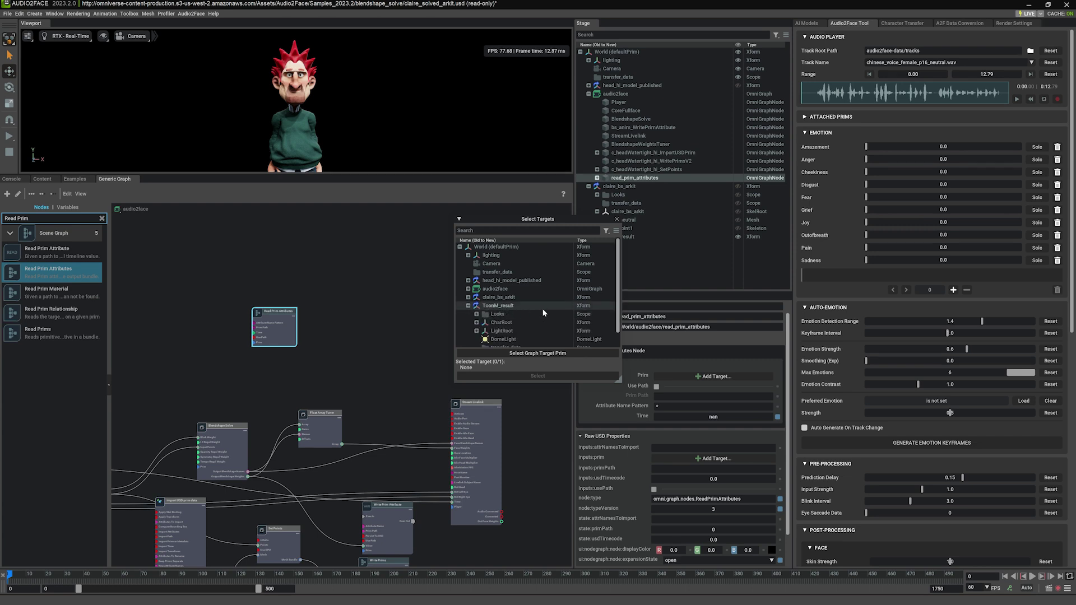
scroll(543, 313, "down", 1)
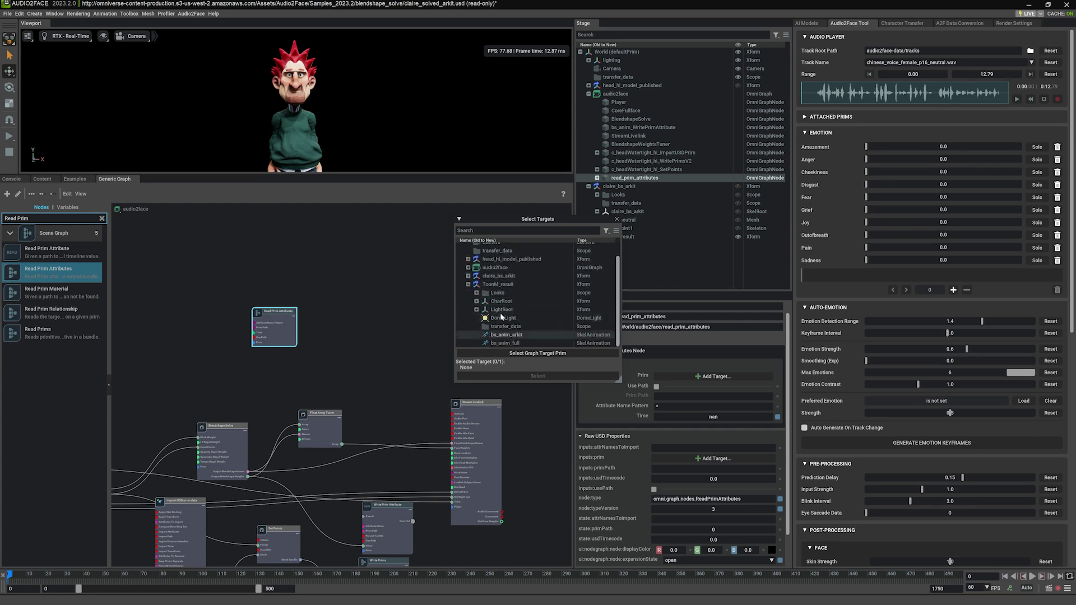
left_click(510, 343)
left_click(529, 377)
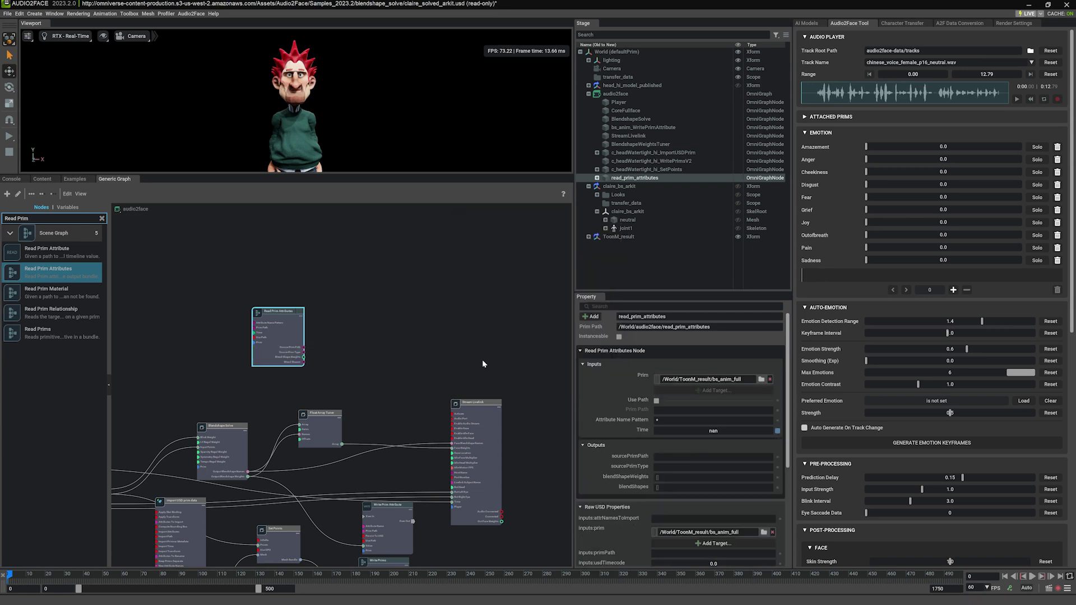
left_click_drag(283, 326, 262, 309)
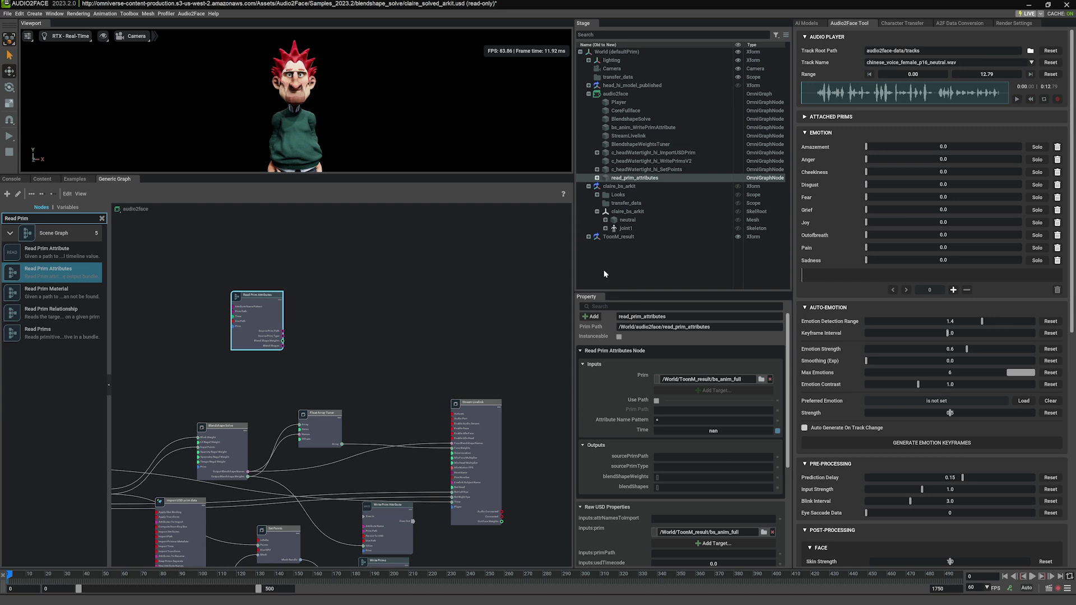
Add a read-attribute node for ToonM_result's bs_anim_arkit below the Read Prim Attributes node and set its attribute name to blendShapes.
left_click(589, 237)
scroll(668, 224, "down", 1)
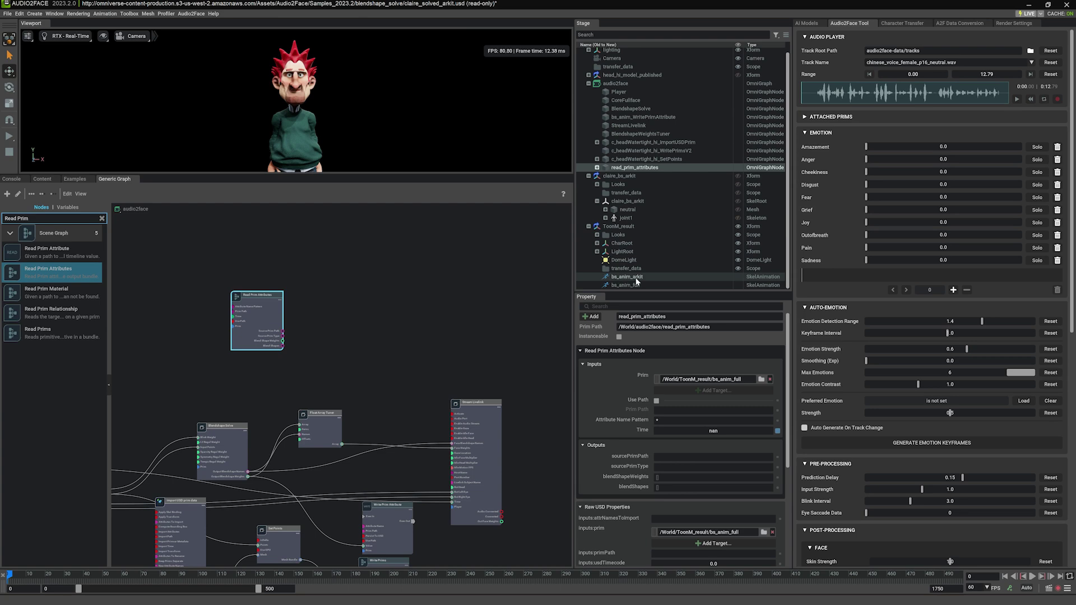
left_click_drag(636, 280, 247, 365)
left_click(267, 355)
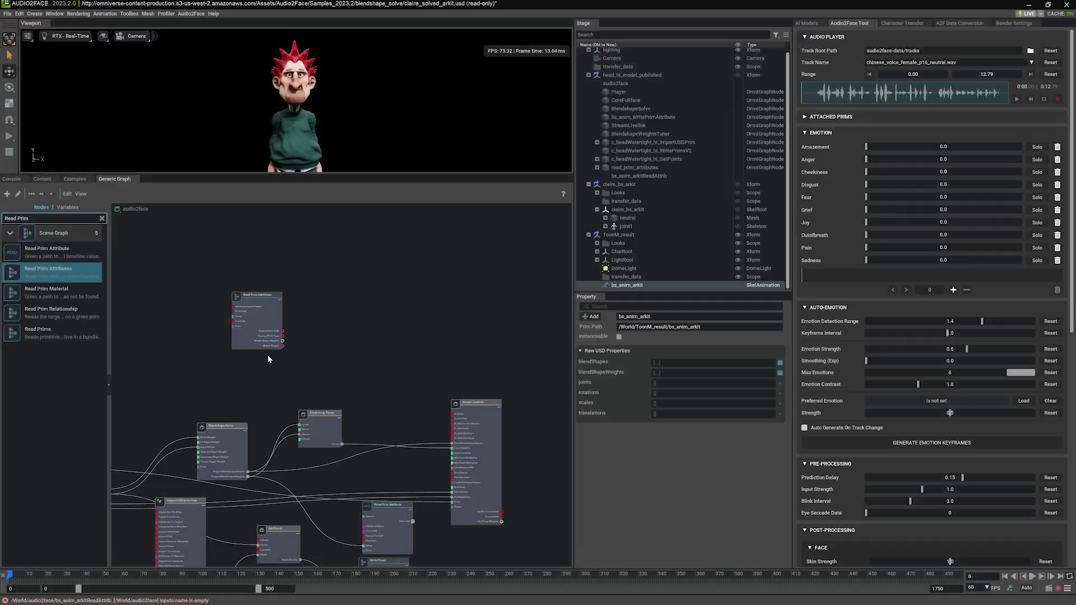
left_click_drag(275, 388, 266, 378)
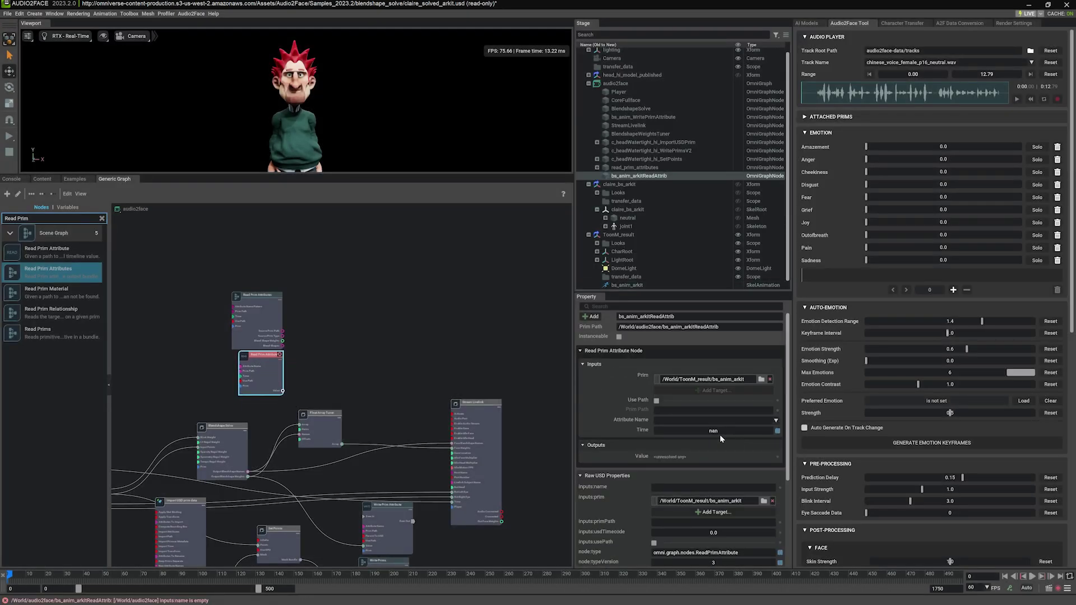
left_click(695, 421)
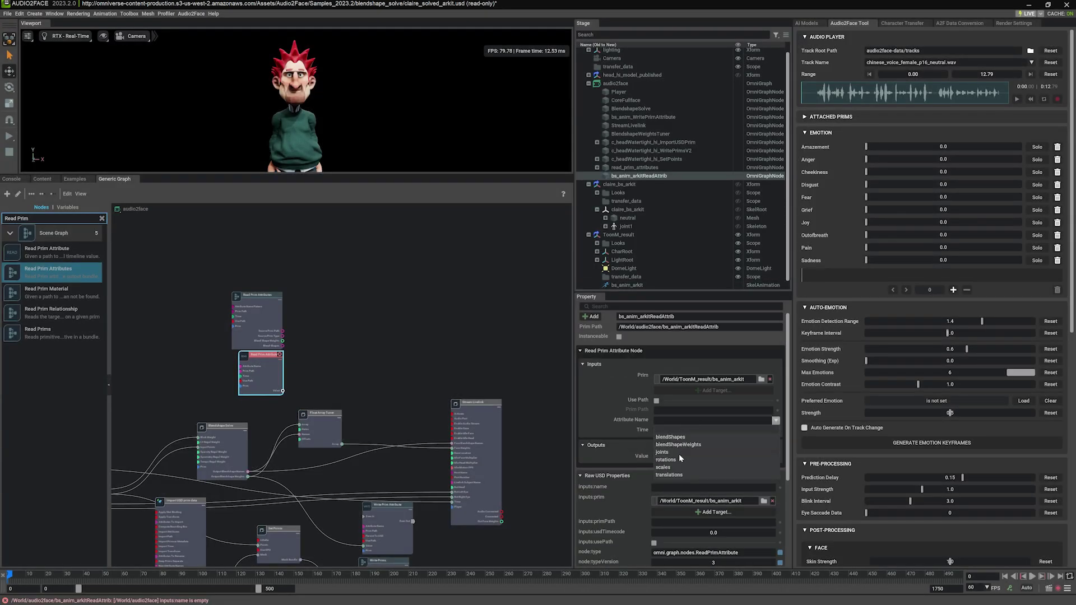
left_click(672, 437)
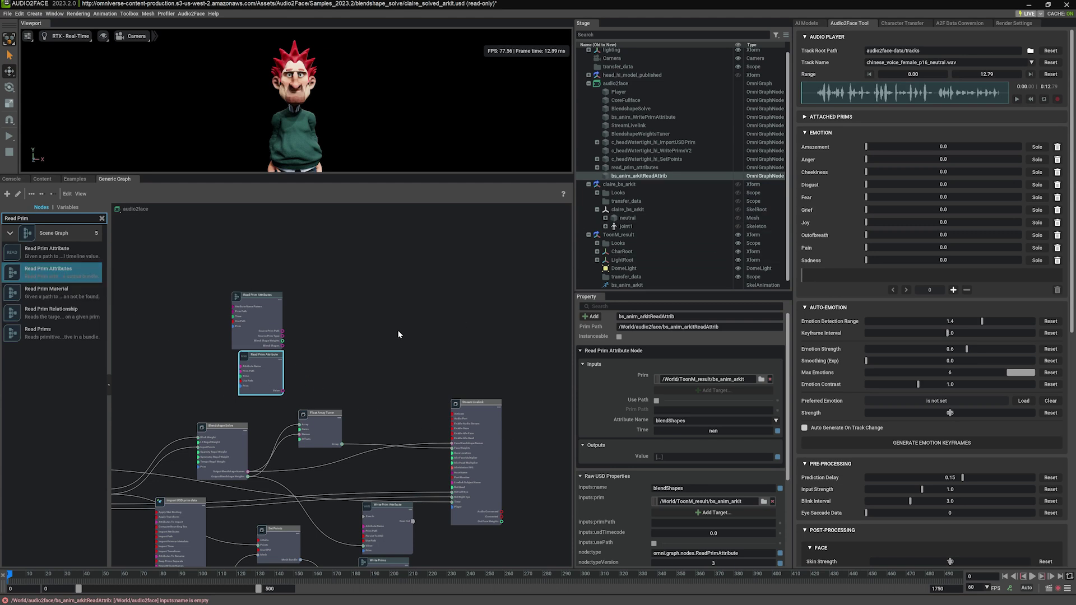
Find the Array Set By Keys node in the node library and add it beside the two read nodes.
left_click(325, 350)
scroll(324, 345, "up", 3)
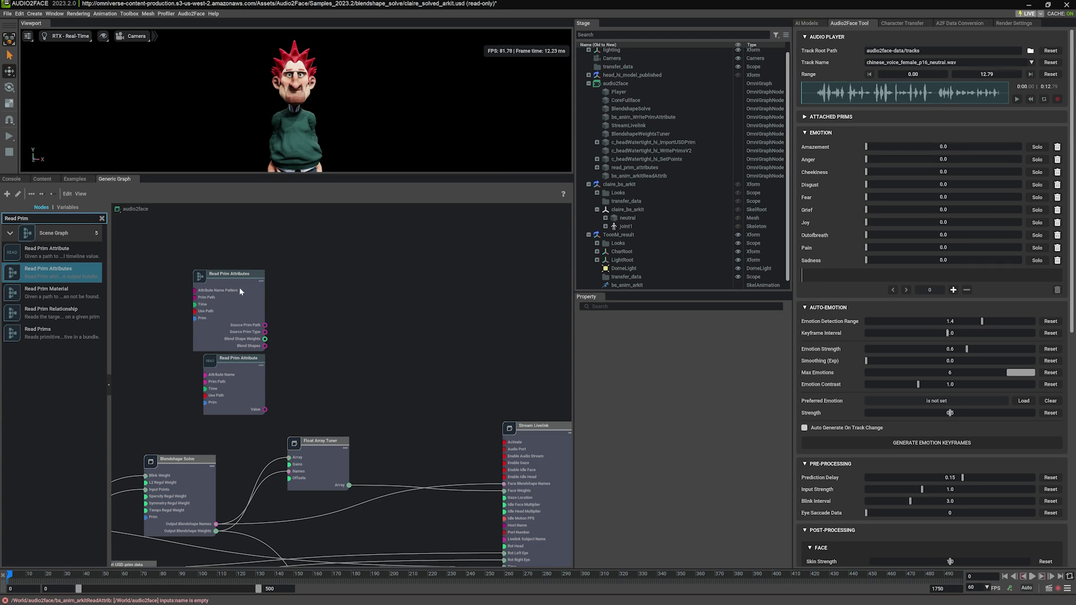
scroll(667, 257, "down", 1)
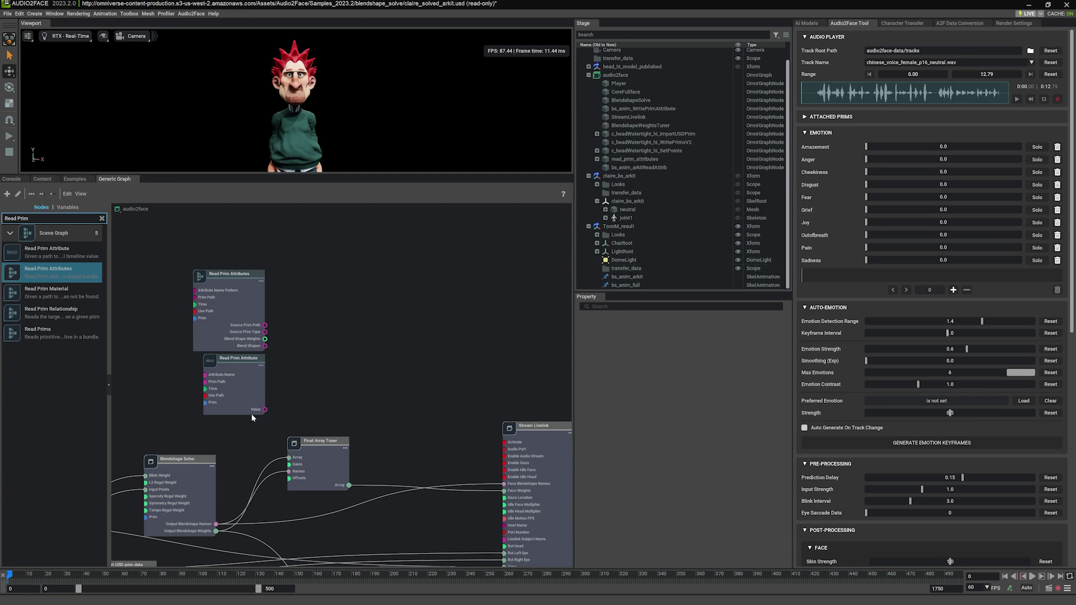
key("ctrl+a")
type("Array Set")
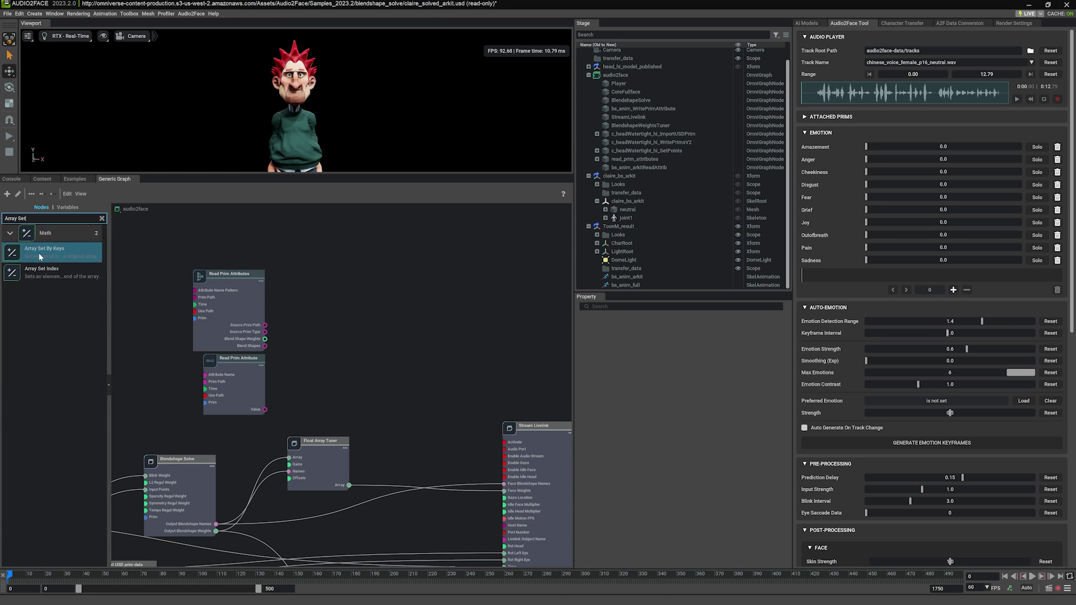
left_click_drag(45, 251, 331, 328)
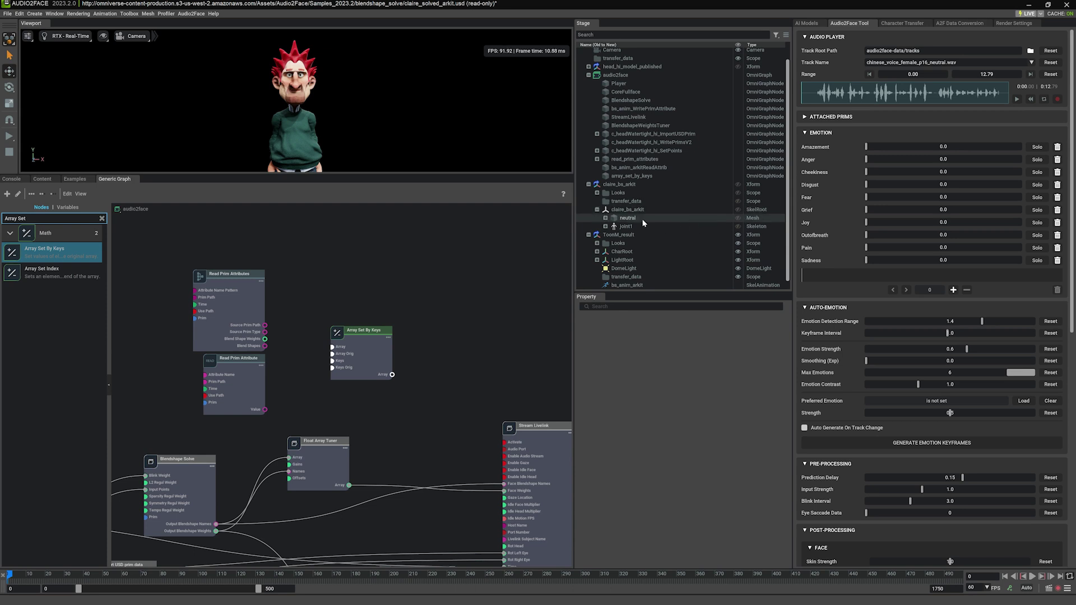
Add a write-attribute node for the ToonM skeleton's Animation_clean beside Array Set By Keys and set its attribute name to blendShapeWeights.
left_click(598, 252)
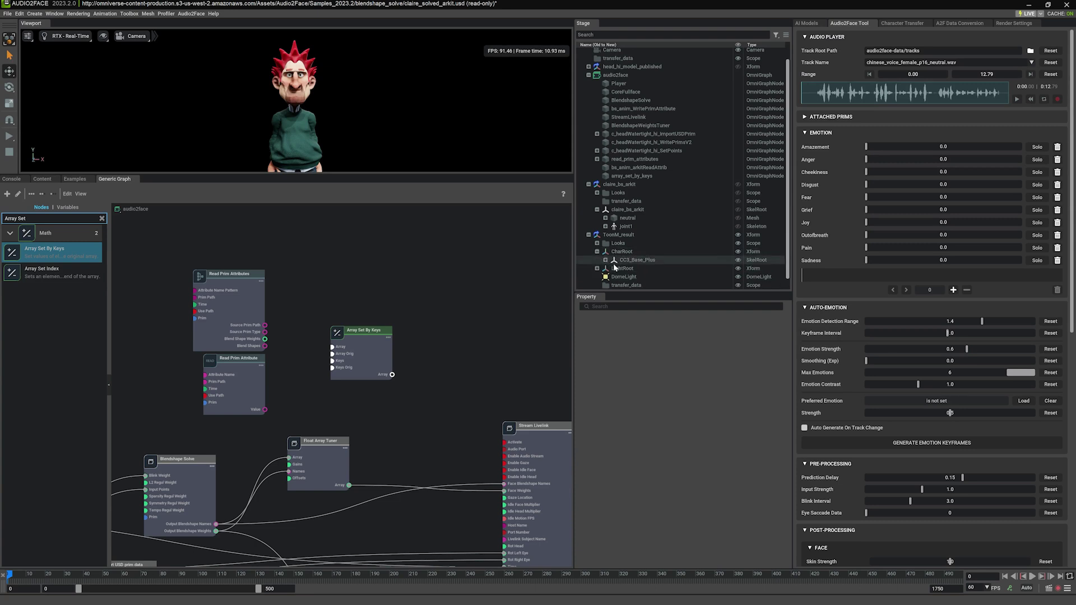
left_click(606, 260)
scroll(628, 256, "down", 1)
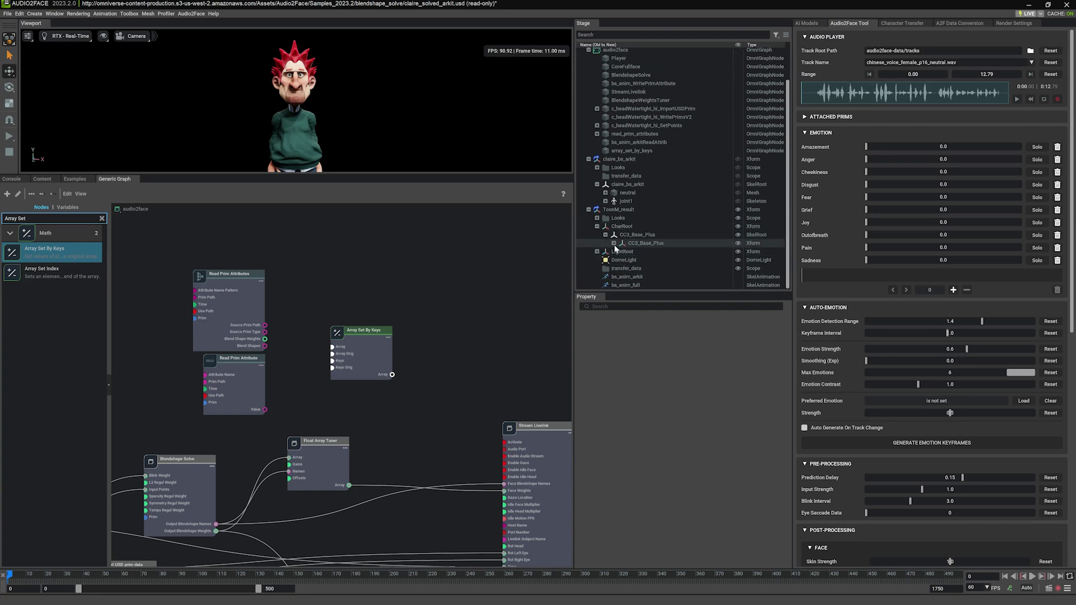
left_click(615, 243)
scroll(622, 218, "down", 2)
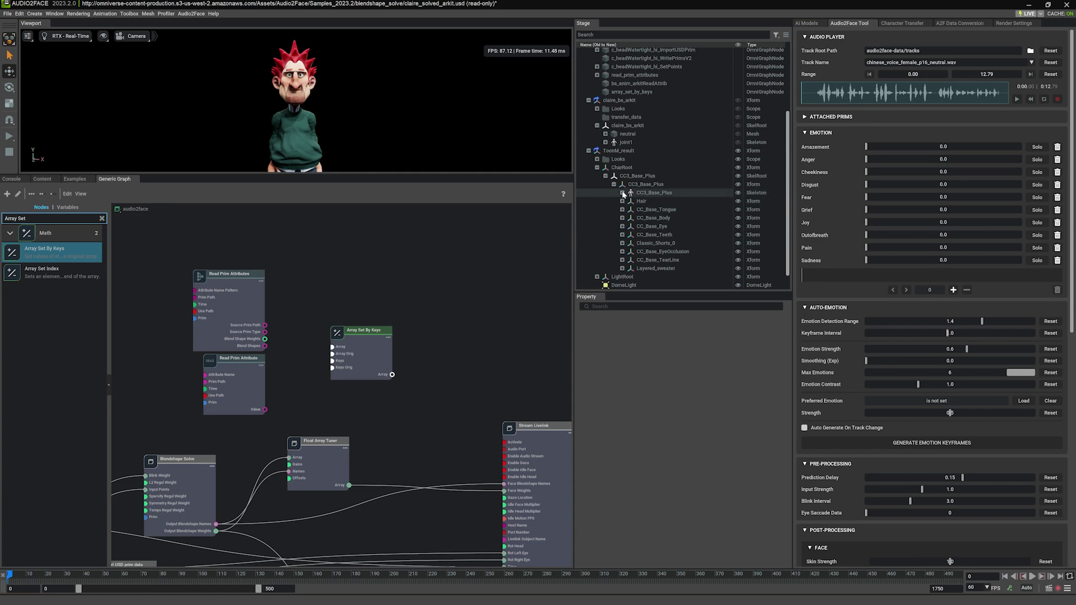
left_click(623, 192)
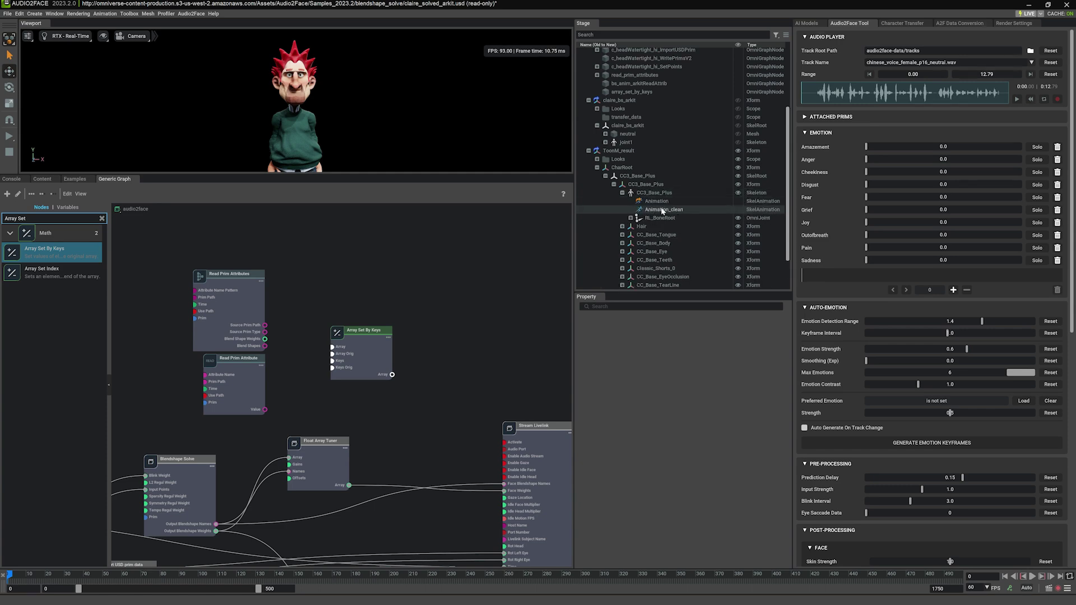
left_click_drag(670, 212, 456, 328)
left_click(475, 350)
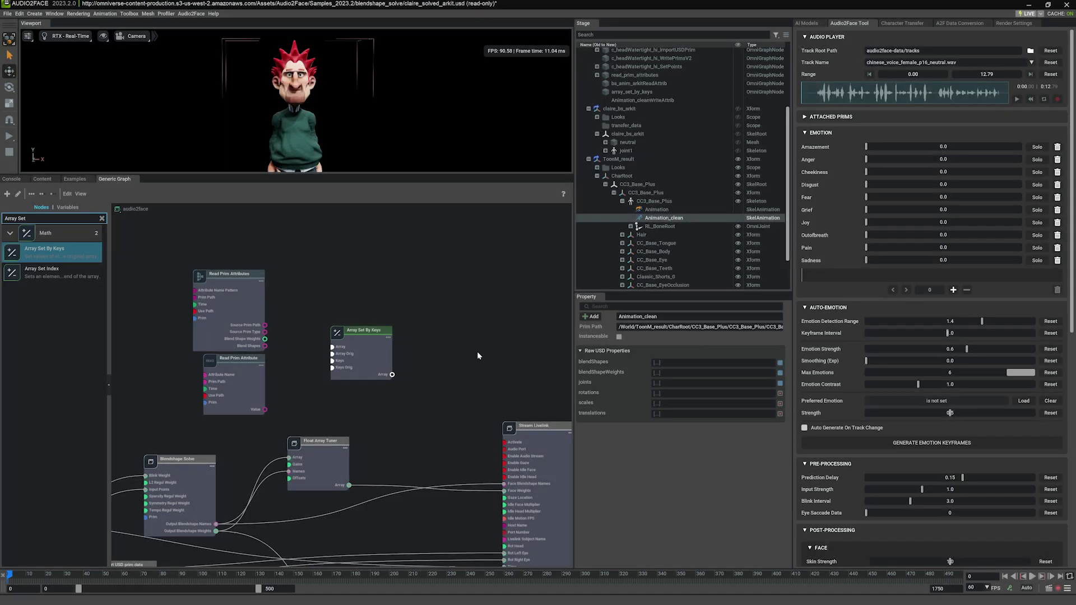
left_click_drag(503, 389, 484, 366)
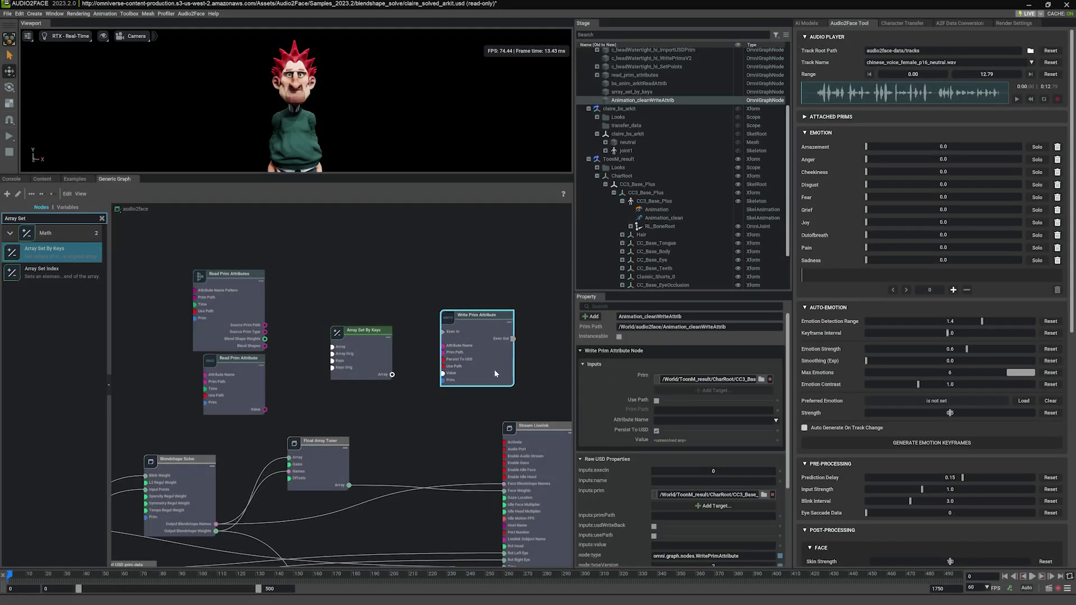
left_click(728, 420)
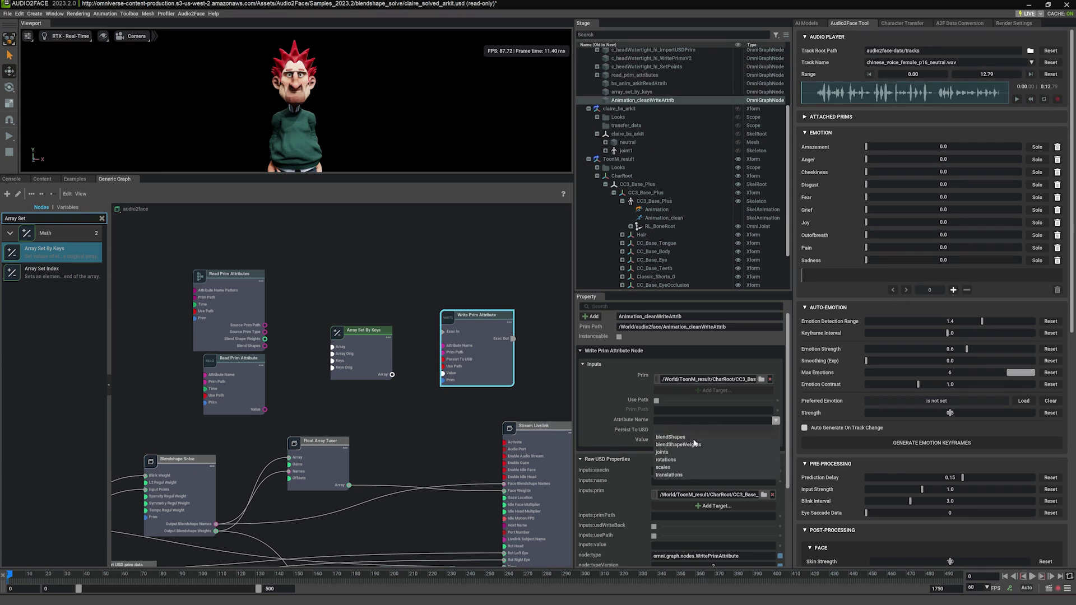
left_click(678, 445)
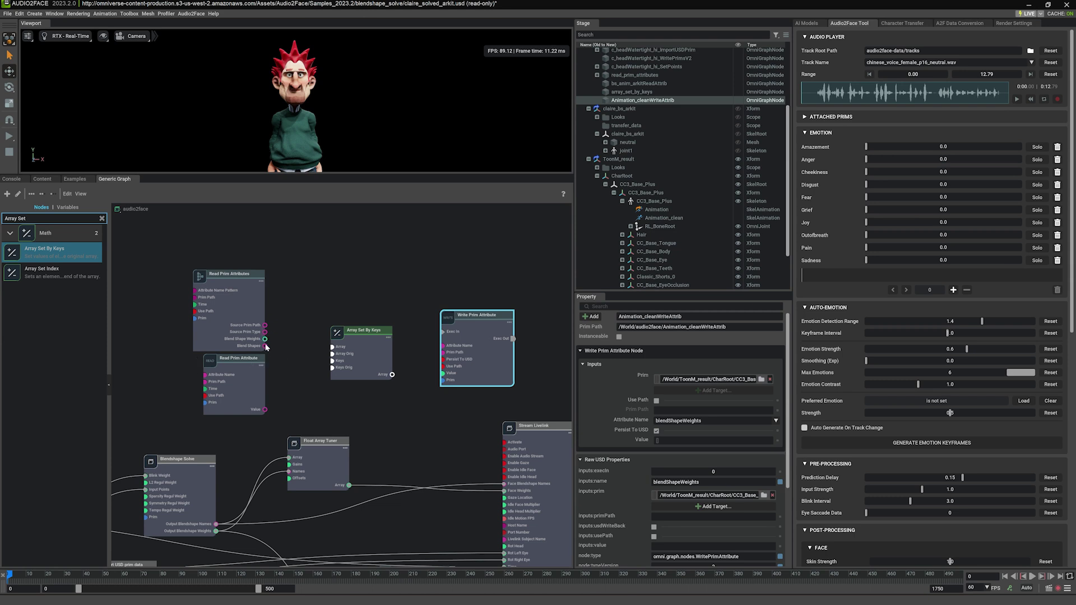
Wire into Array Set By Keys: Blend Shape Weights to Array Orig, Blend Shapes to Keys Orig, attribute Value to Keys, Float Array Tuner output to Array.
left_click_drag(266, 340, 332, 354)
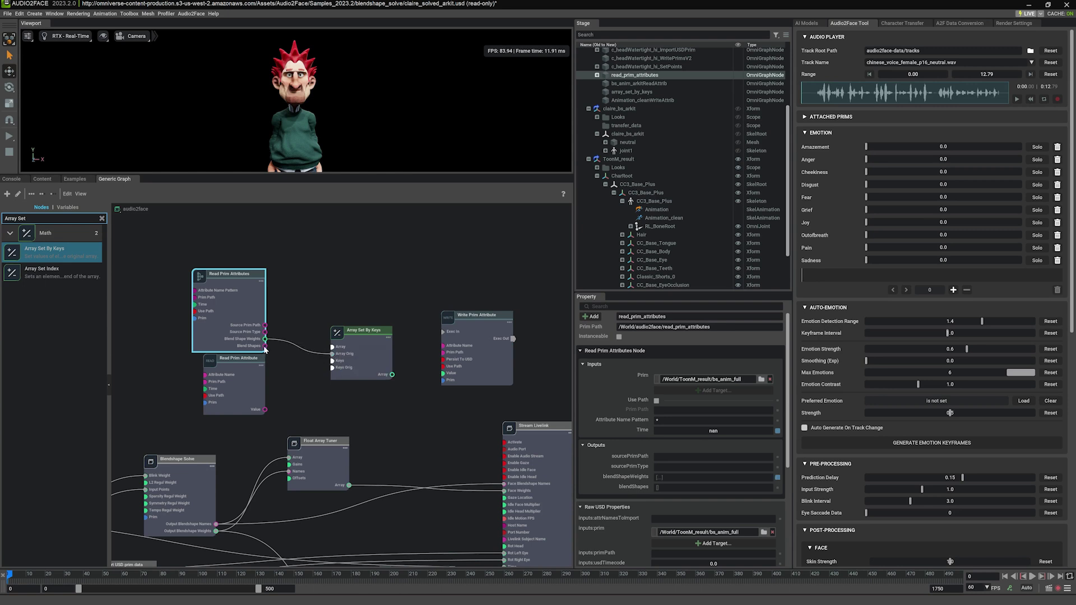
left_click_drag(329, 371, 333, 368)
left_click_drag(265, 411, 332, 362)
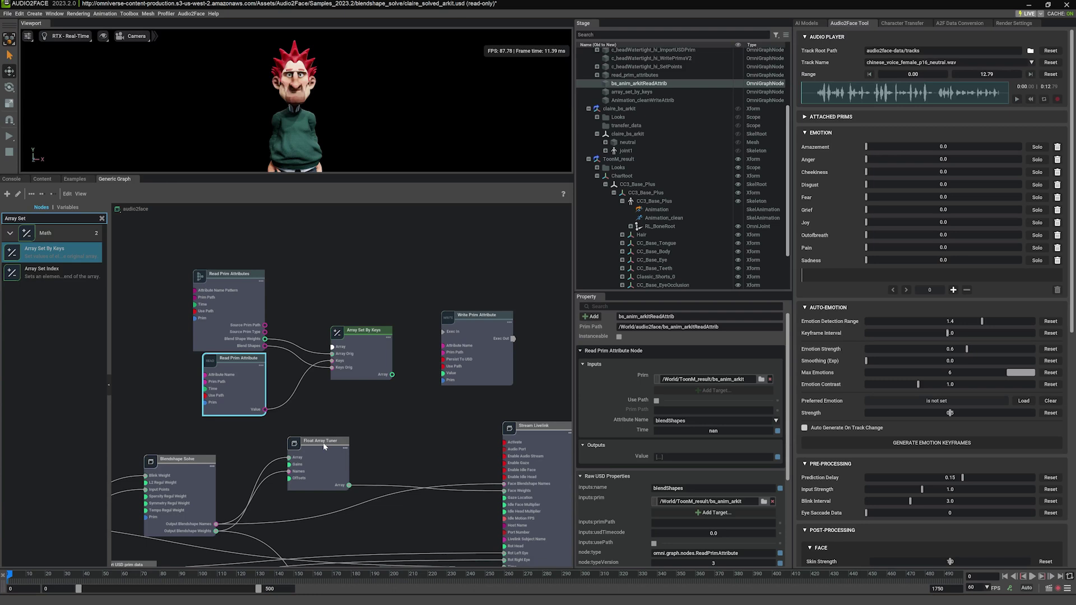
left_click_drag(351, 487, 331, 348)
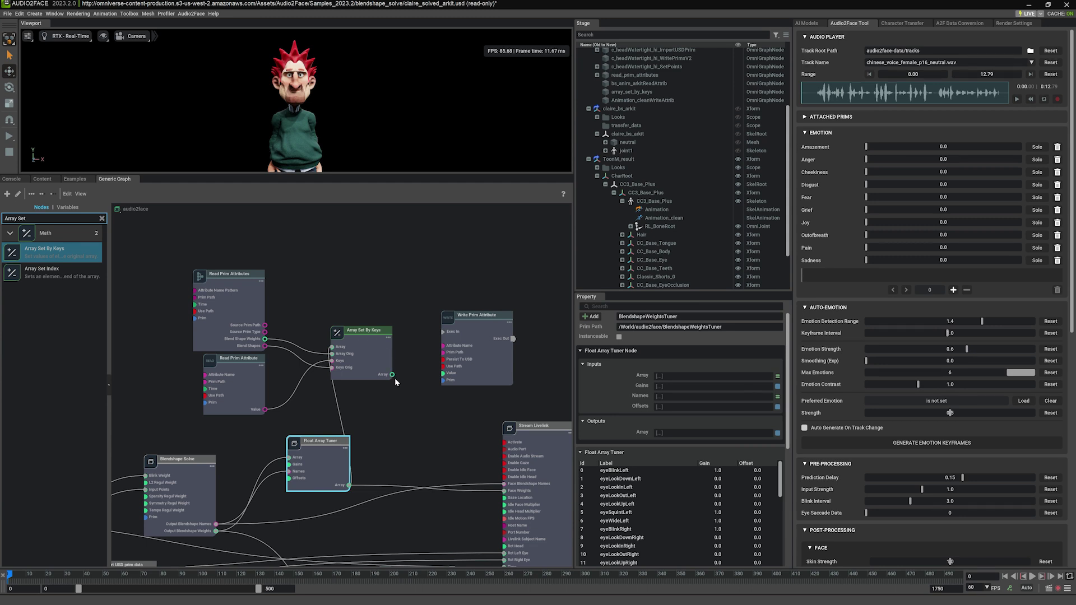
Wire Array Set By Keys' Array output to the Write Prim Attribute node's Value input and close the graph editor.
left_click_drag(394, 378, 440, 377)
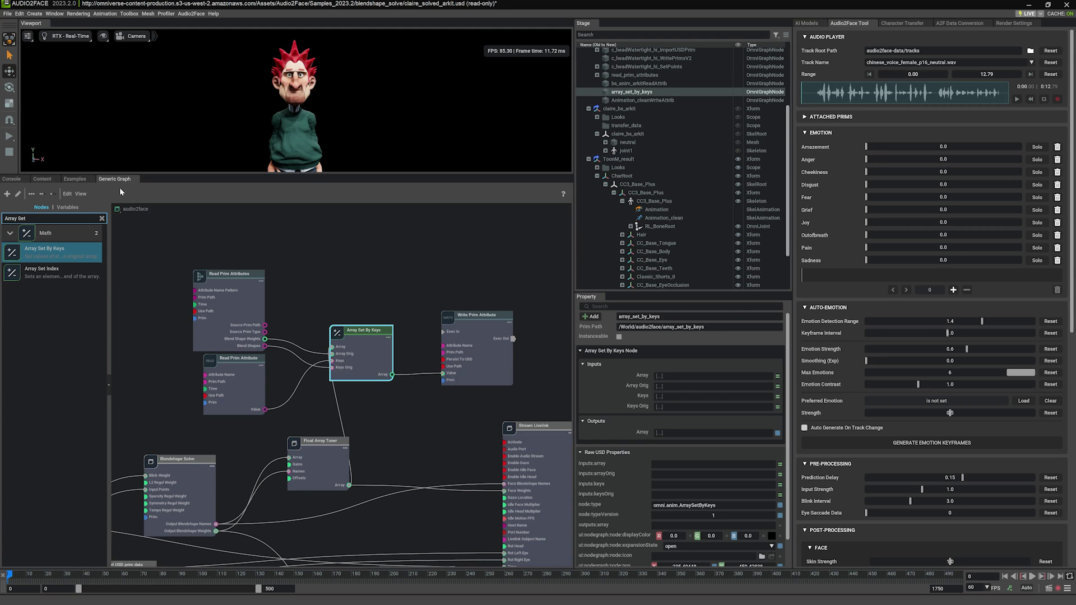
left_click(137, 178)
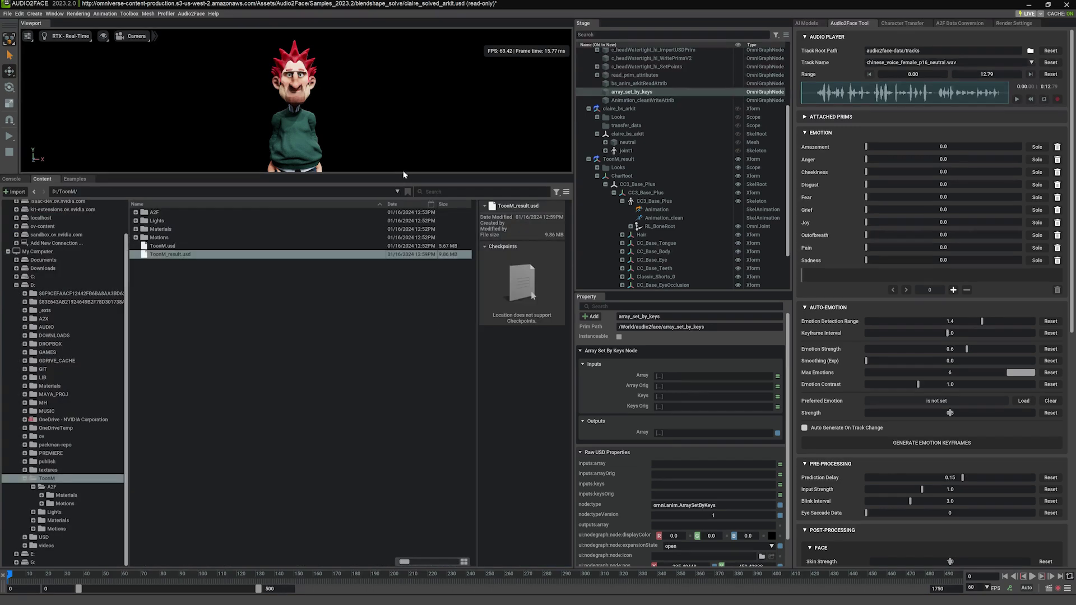
Enlarge the viewport to show more of the character and enable Ray Reconstruction in the real-time renderer's NVIDIA DLSS settings.
left_click_drag(403, 174, 452, 446)
left_click(453, 431)
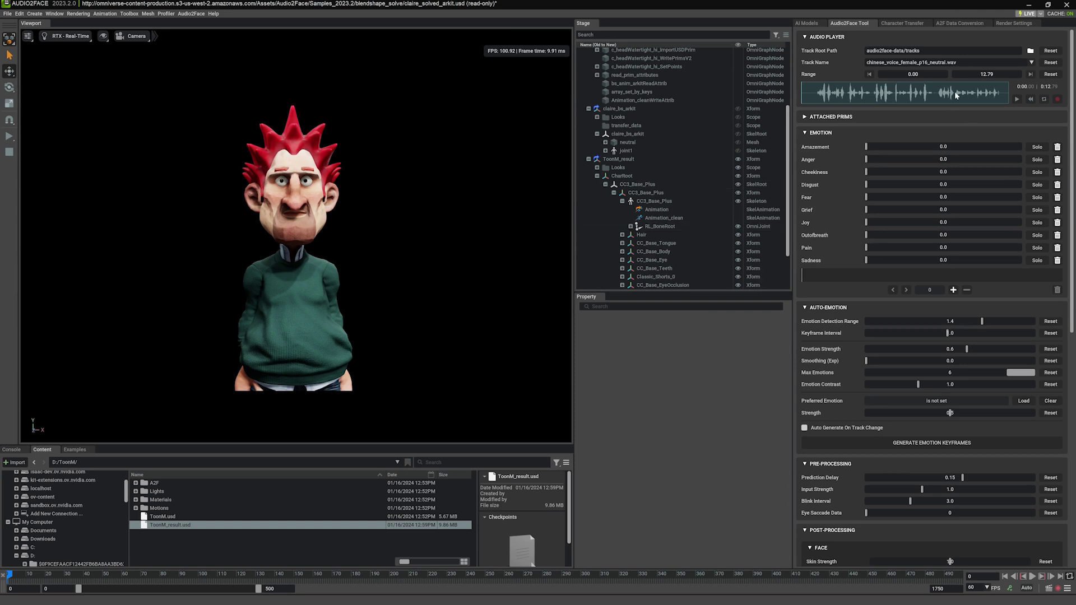
left_click(1004, 24)
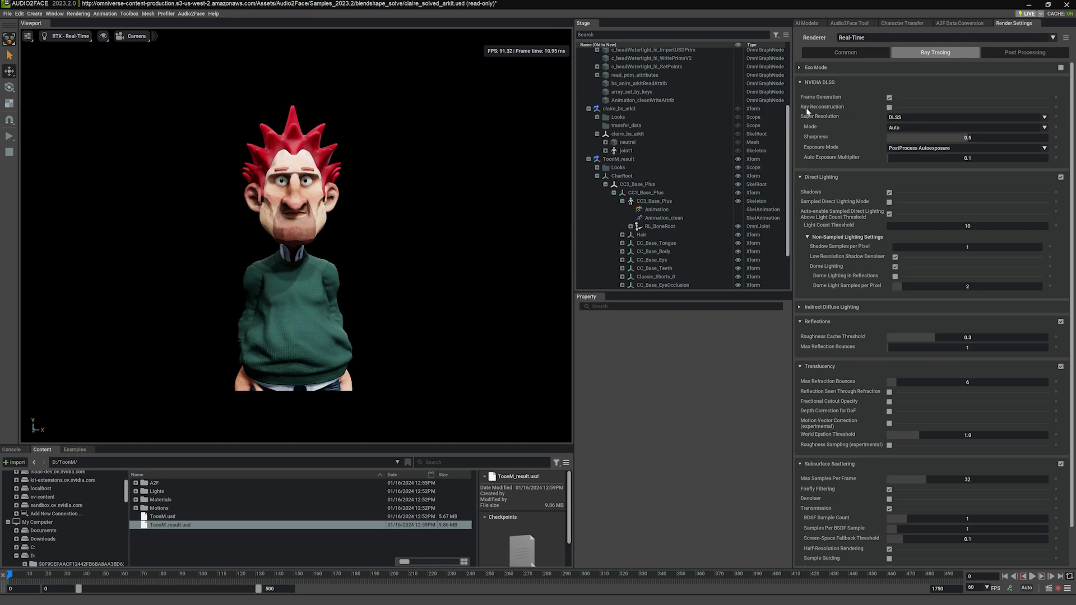
left_click(889, 107)
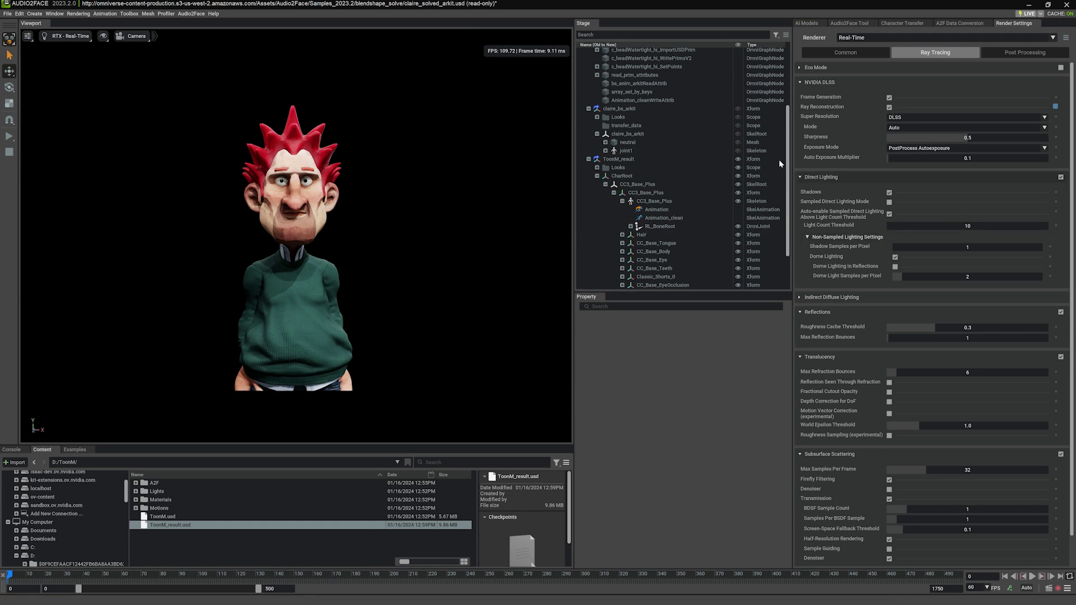
Preview the face performance by playing the audio track alone, and together with ToonM's body animation on the timeline.
left_click(850, 25)
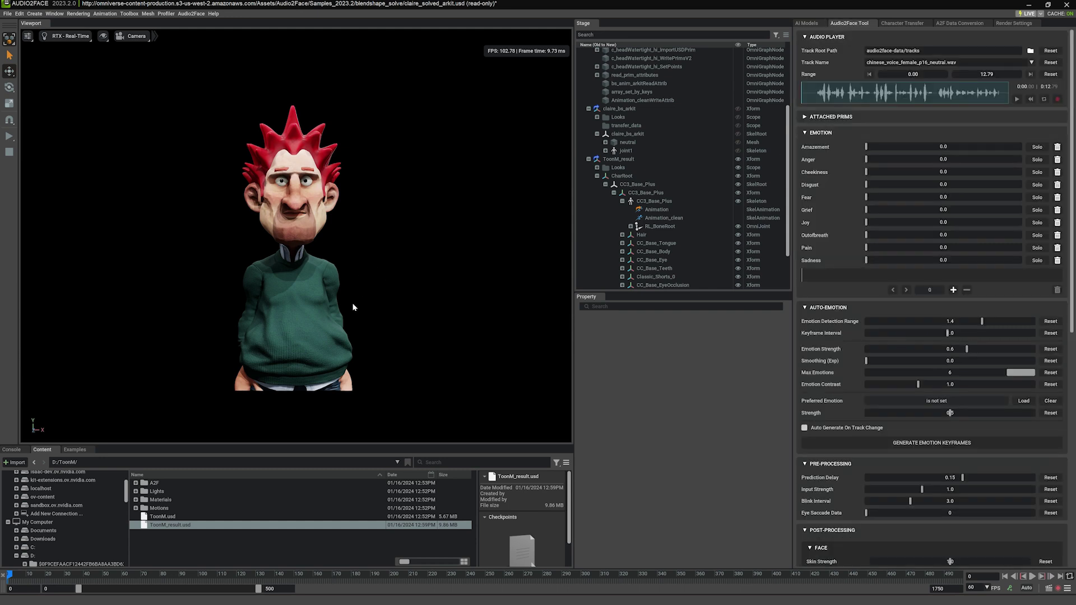
left_click(1018, 100)
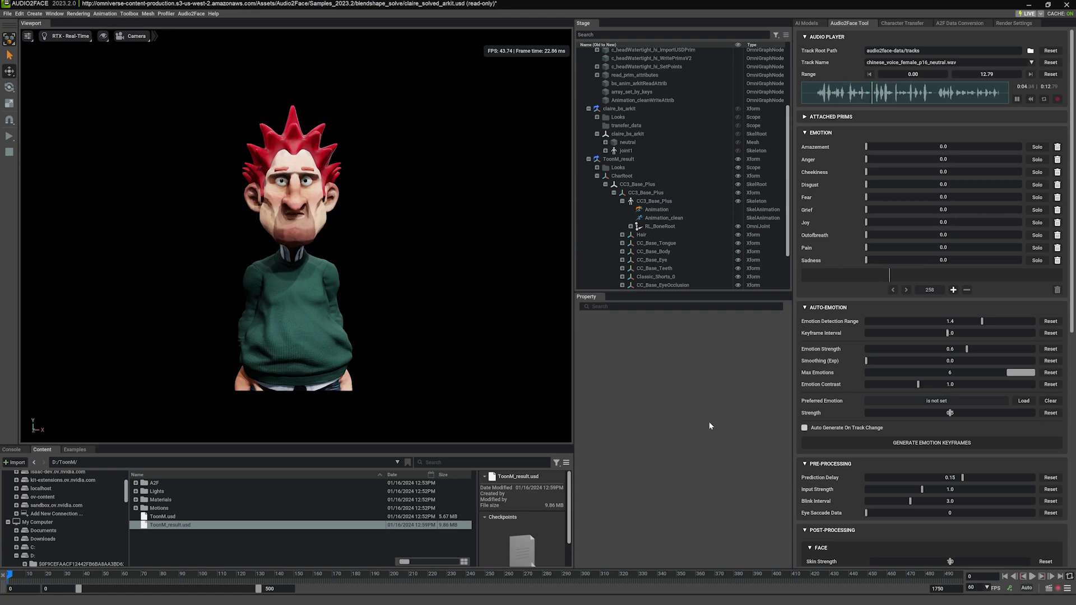
left_click(1017, 99)
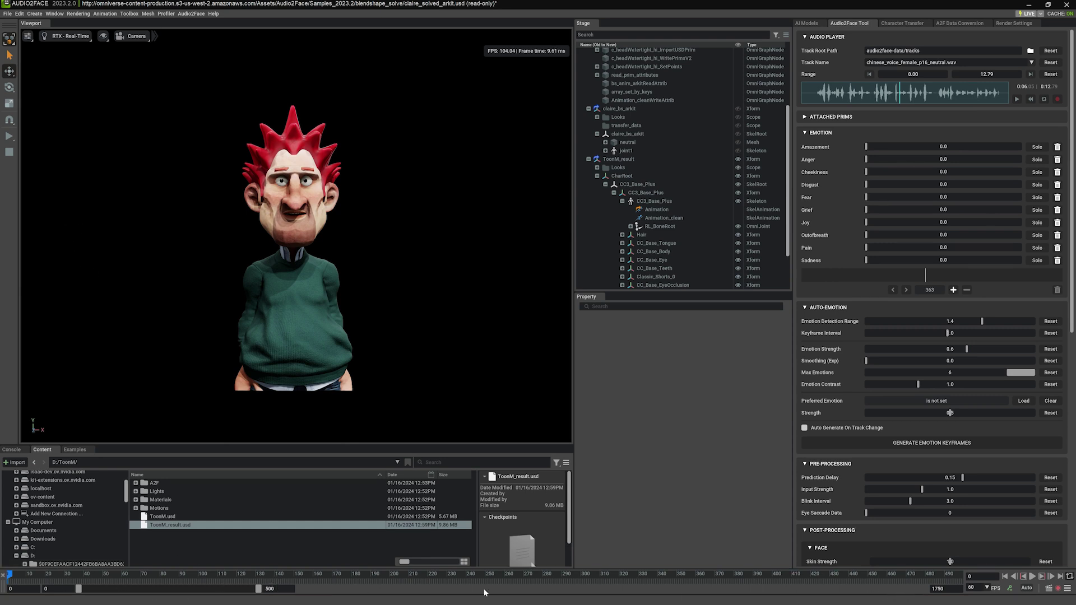
left_click(9, 136)
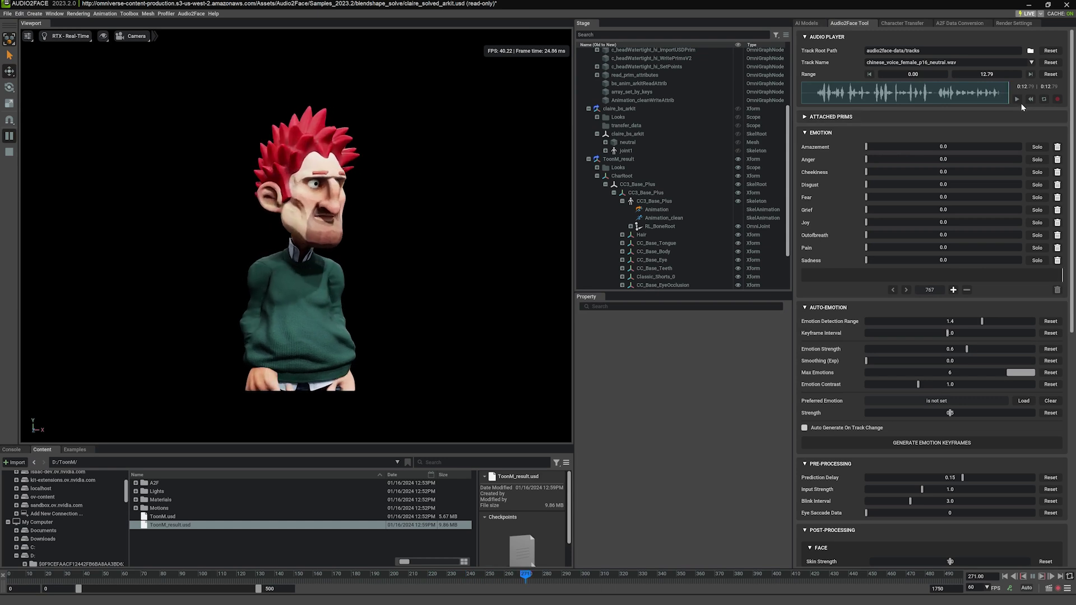
left_click(1018, 100)
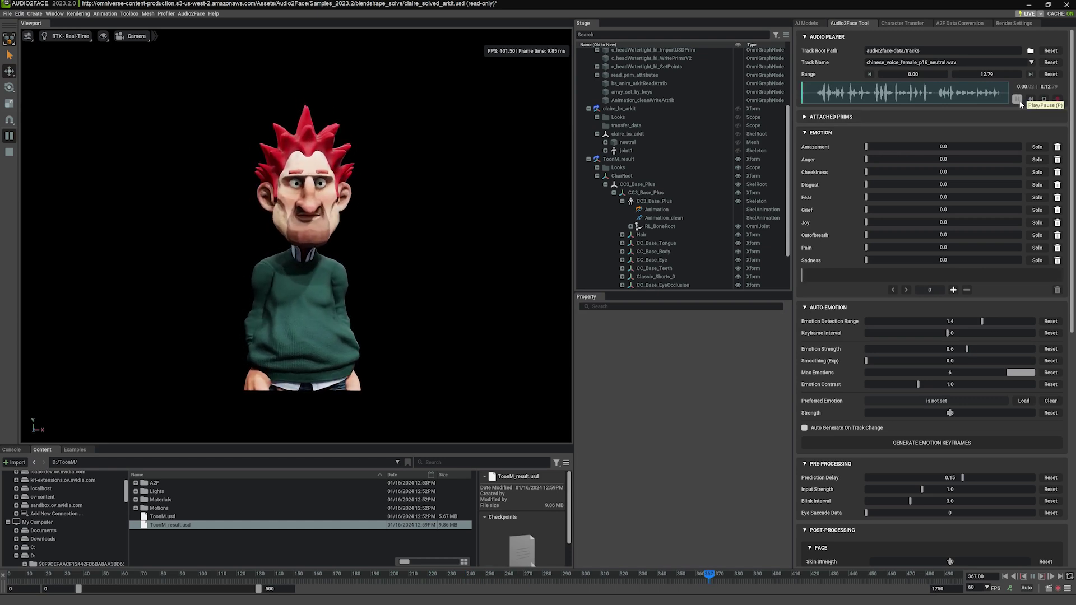